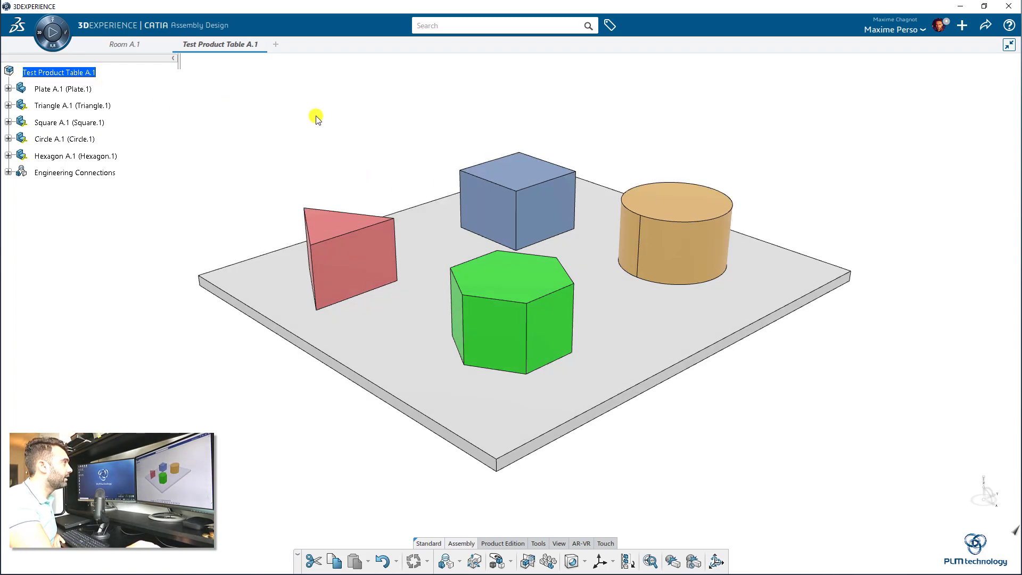
Orbit the shapes assembly and briefly expand then collapse Engineering Connections.
middle_drag(317, 116, 490, 240)
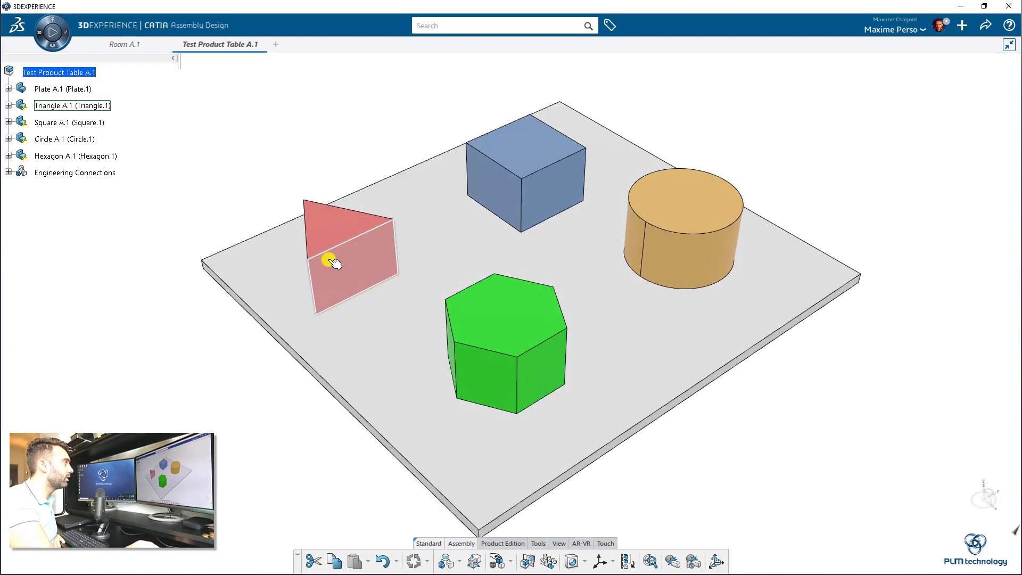
middle_drag(269, 237, 289, 155)
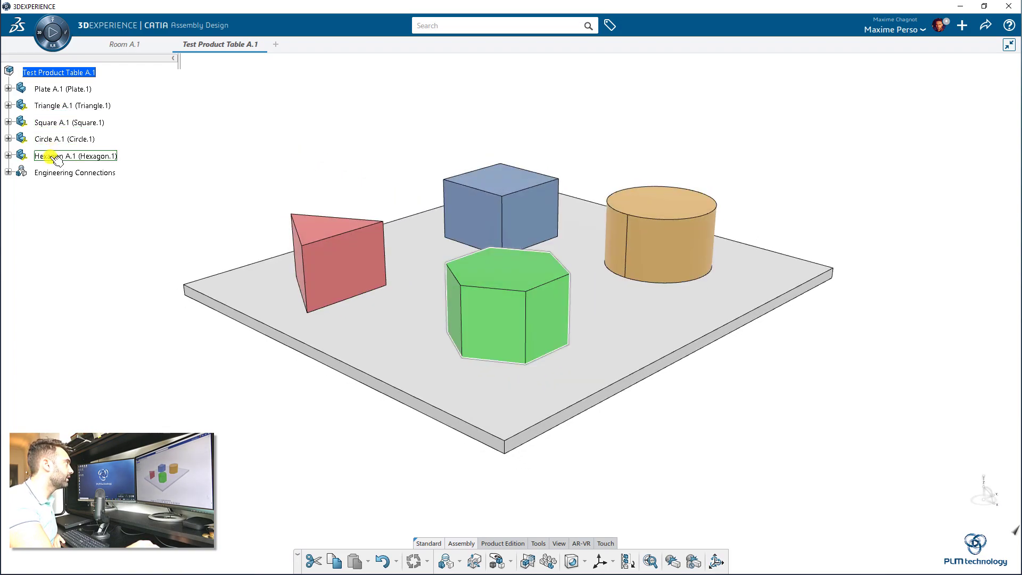
click(8, 172)
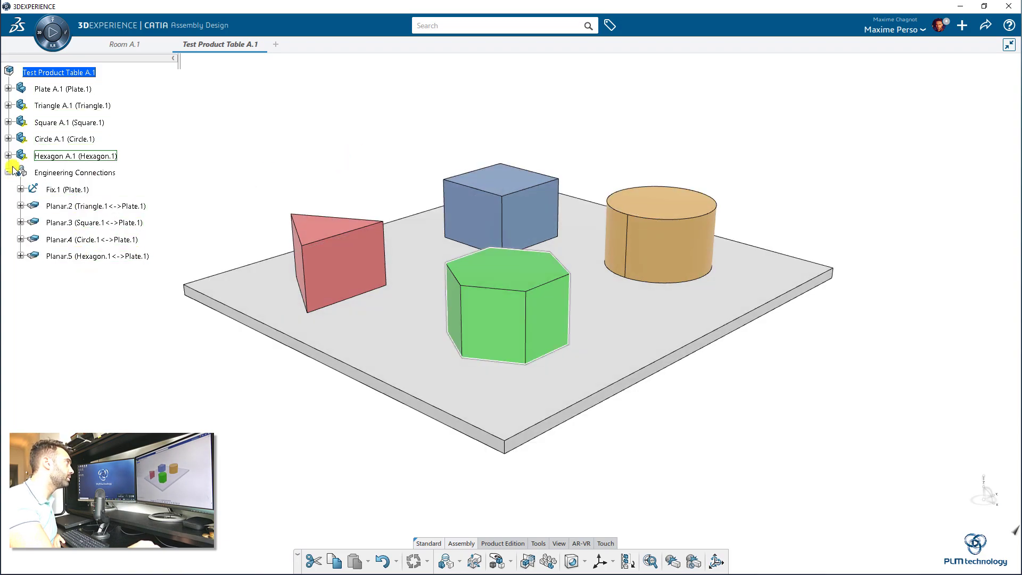
click(8, 172)
middle_drag(299, 133, 292, 166)
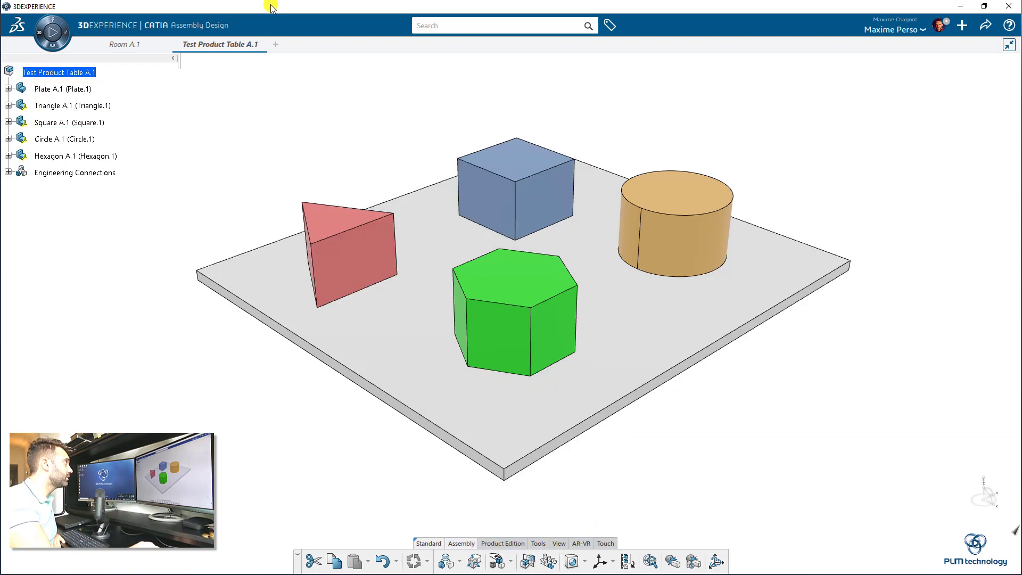
Create a product table knowledge specification titled 'test product table'.
click(538, 545)
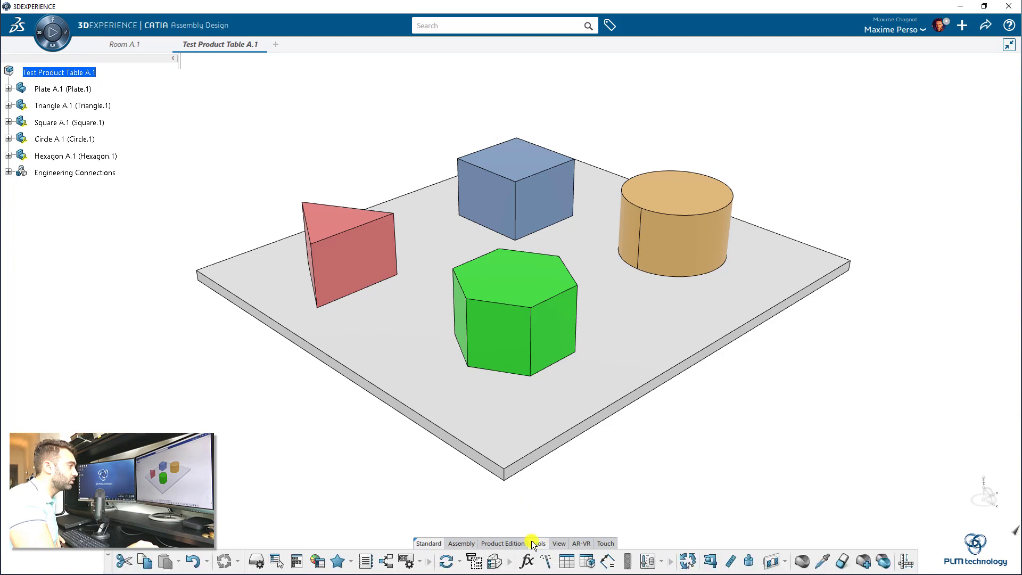
click(587, 563)
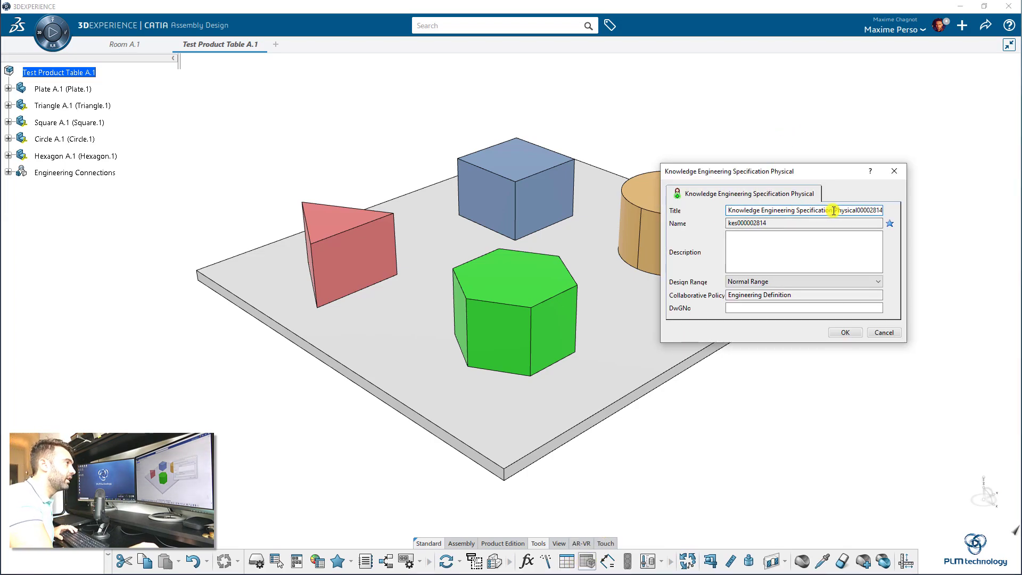
drag(836, 210, 898, 210)
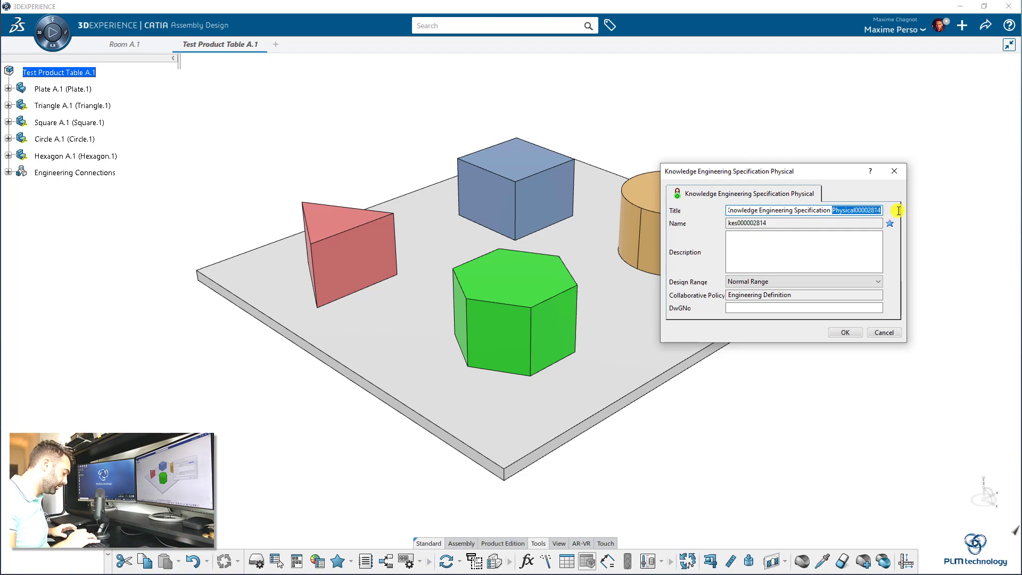
key(BackSpace)
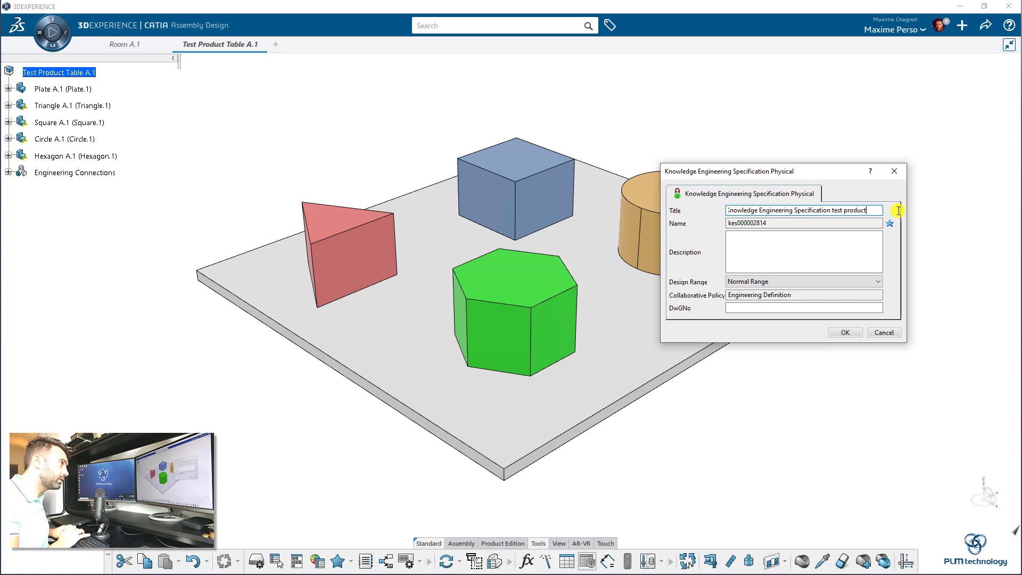
text(le)
click(845, 332)
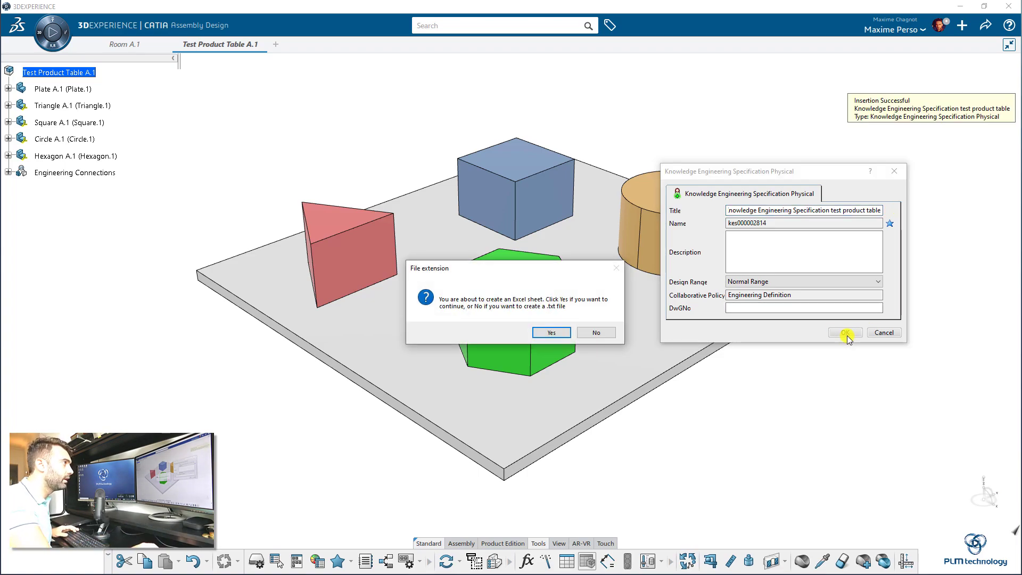
Store the table in an Excel sheet with the document titled ProductTable--test.
click(554, 333)
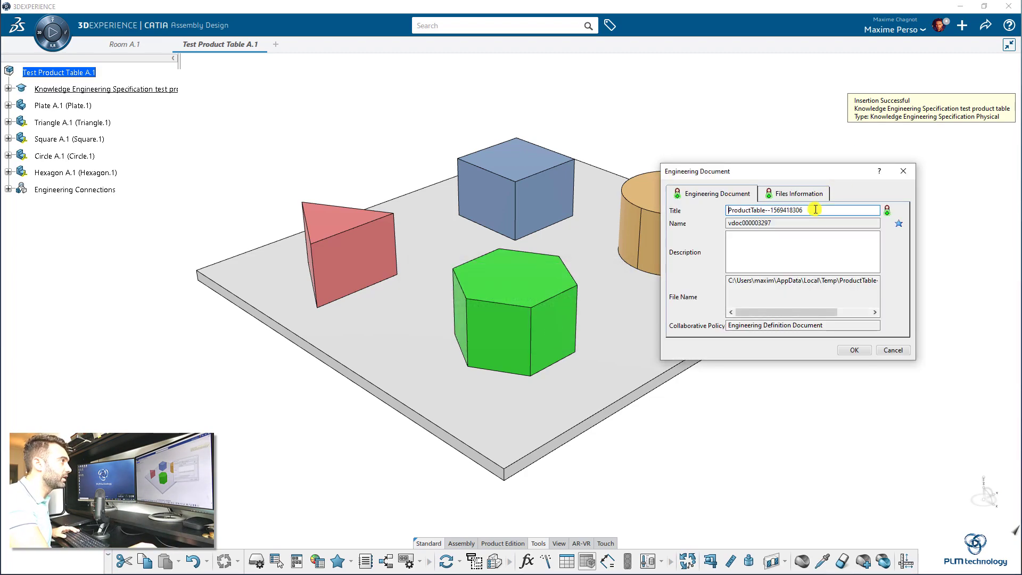
double_click(790, 211)
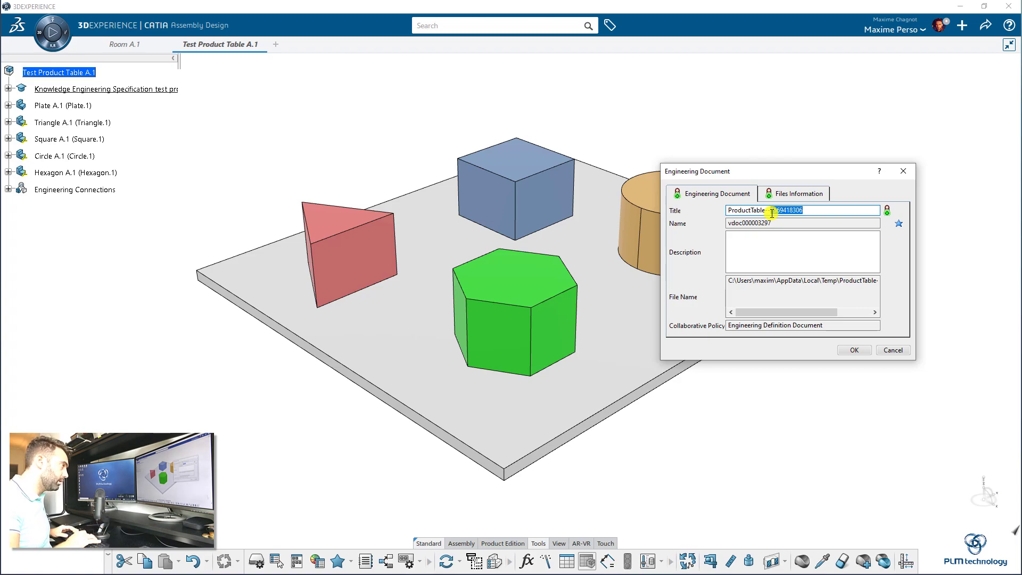
key(BackSpace)
text(test)
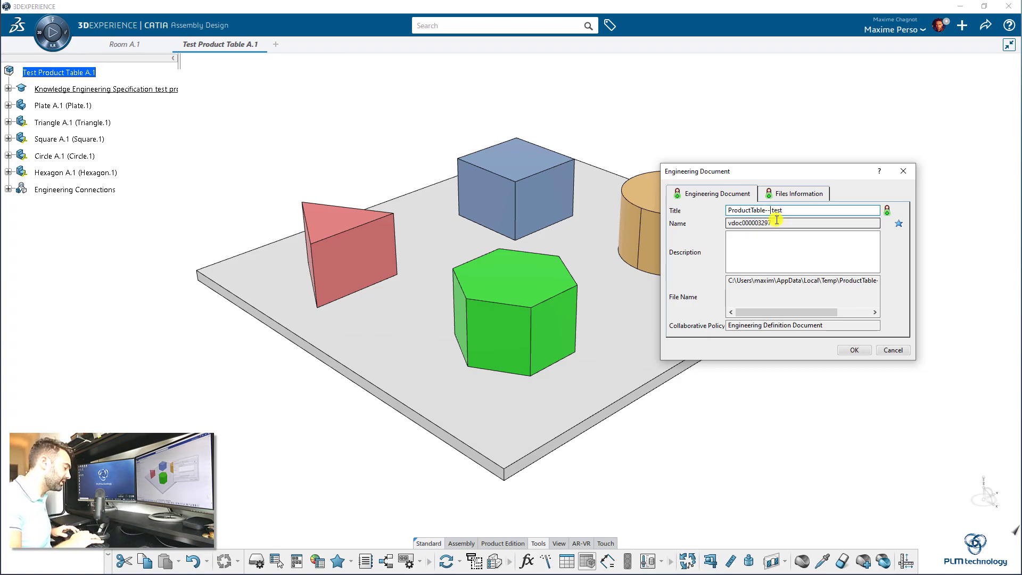
click(861, 351)
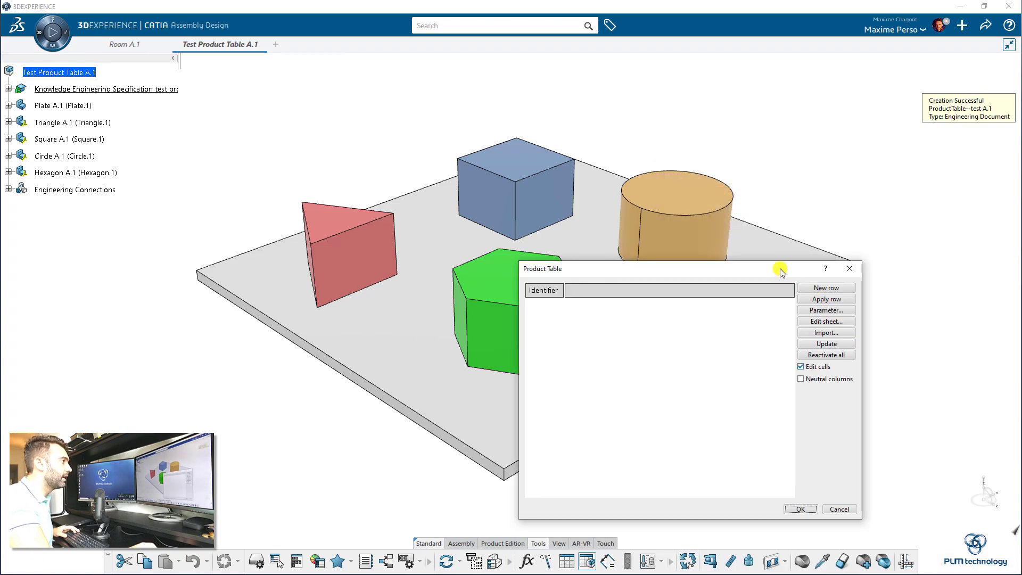
Reveal ProductTable.1 under Relations and add row 1 to the product table.
drag(776, 268, 868, 248)
click(8, 89)
click(21, 105)
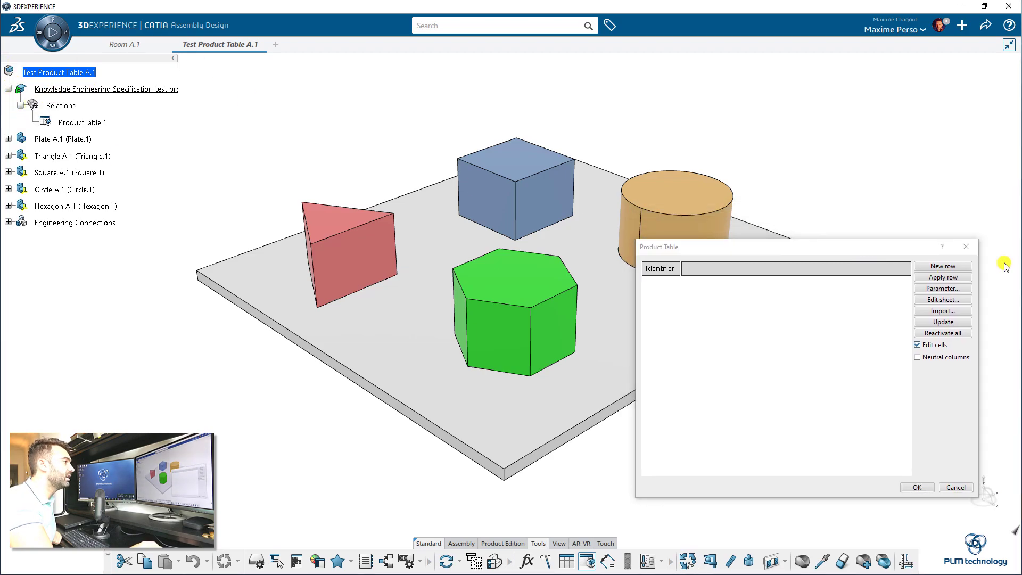
drag(771, 247, 768, 268)
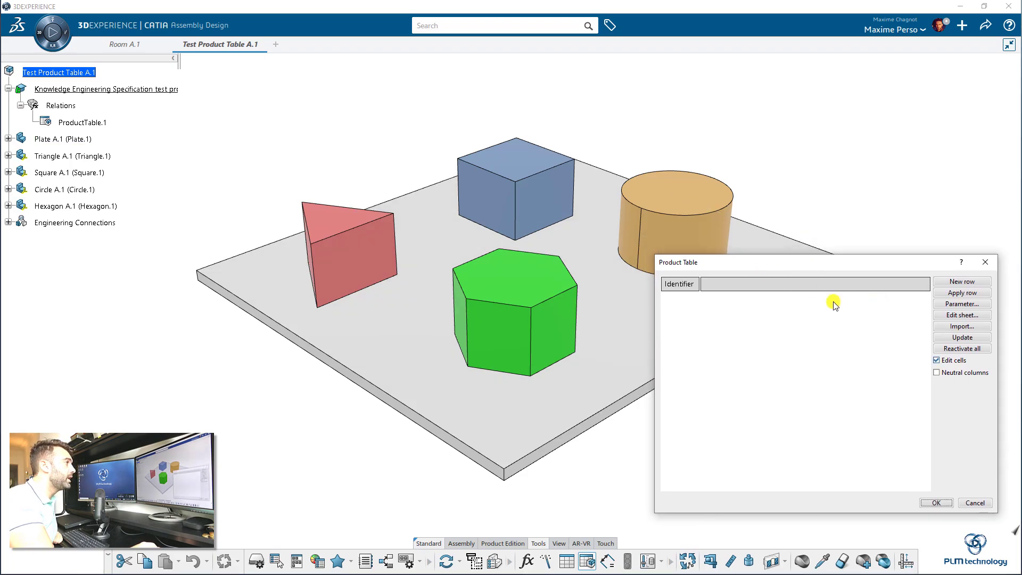
click(953, 285)
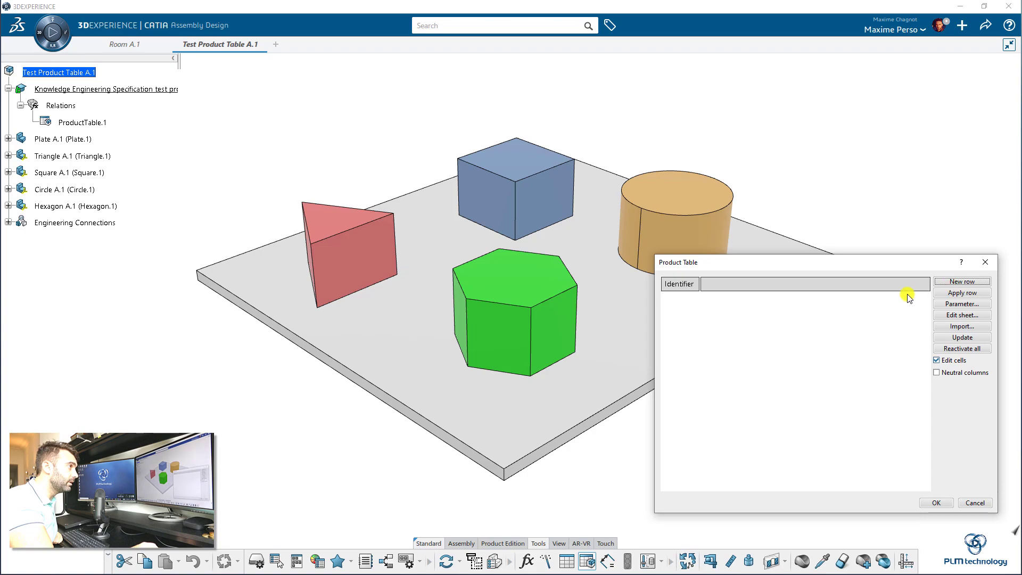
click(975, 284)
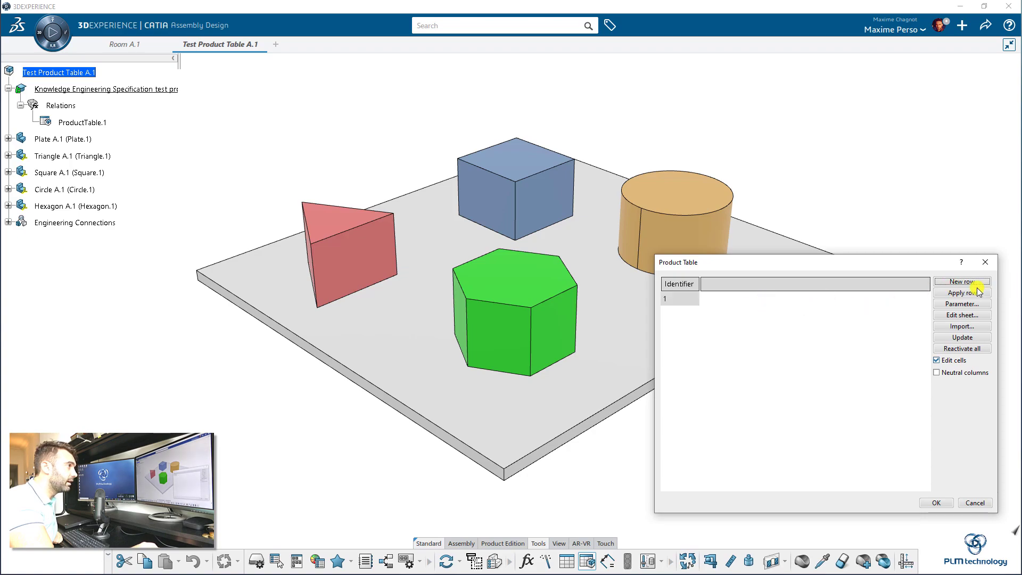
Add Plate, Triangle, Square, Circle and Hexagon as table columns, all set to true.
click(51, 140)
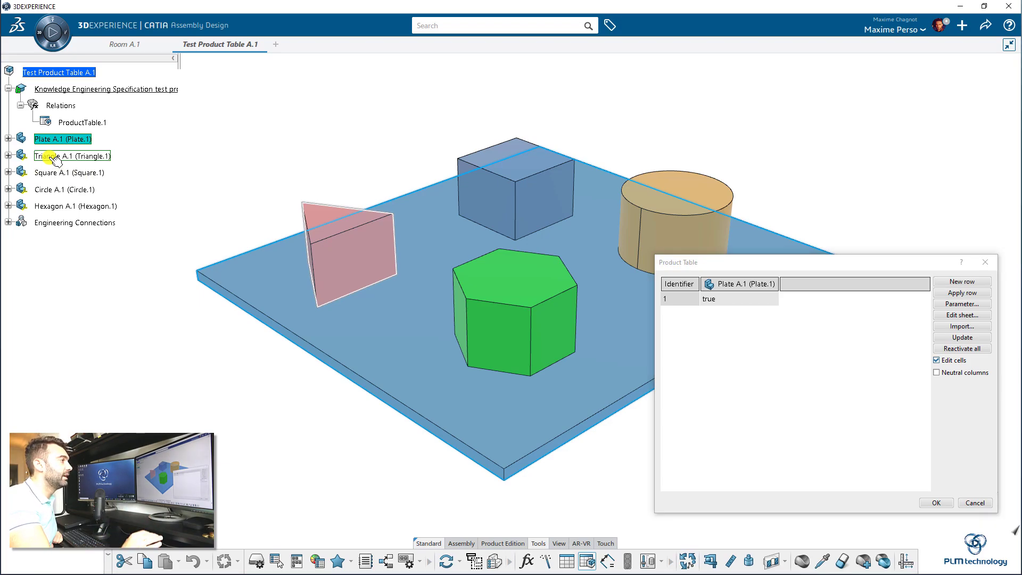
click(55, 158)
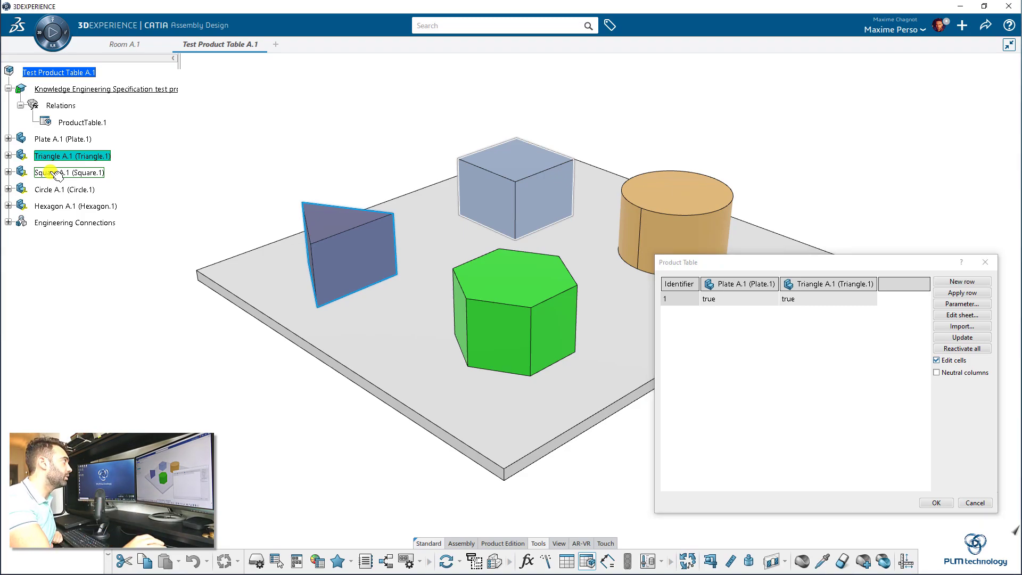
click(57, 173)
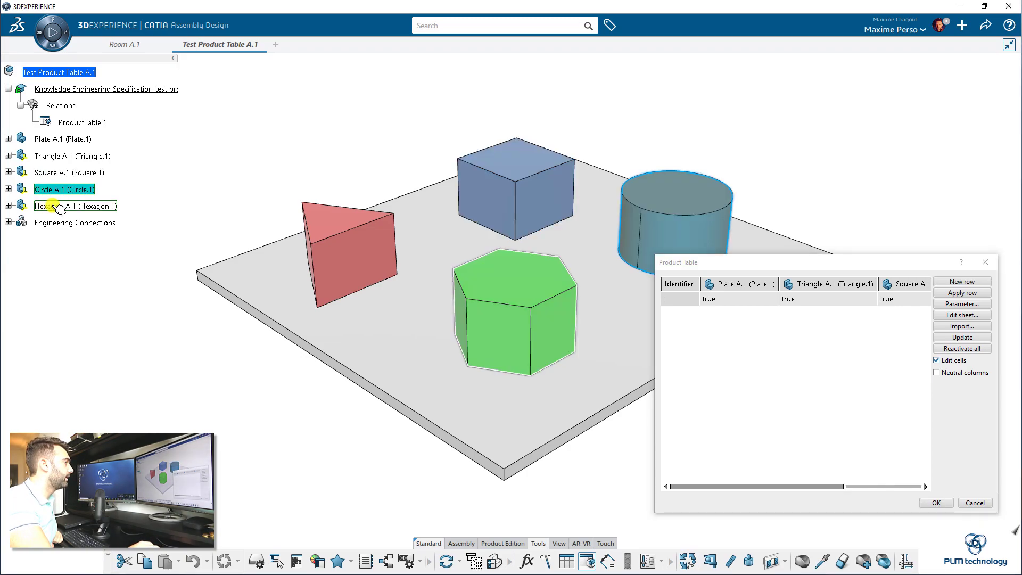
click(56, 207)
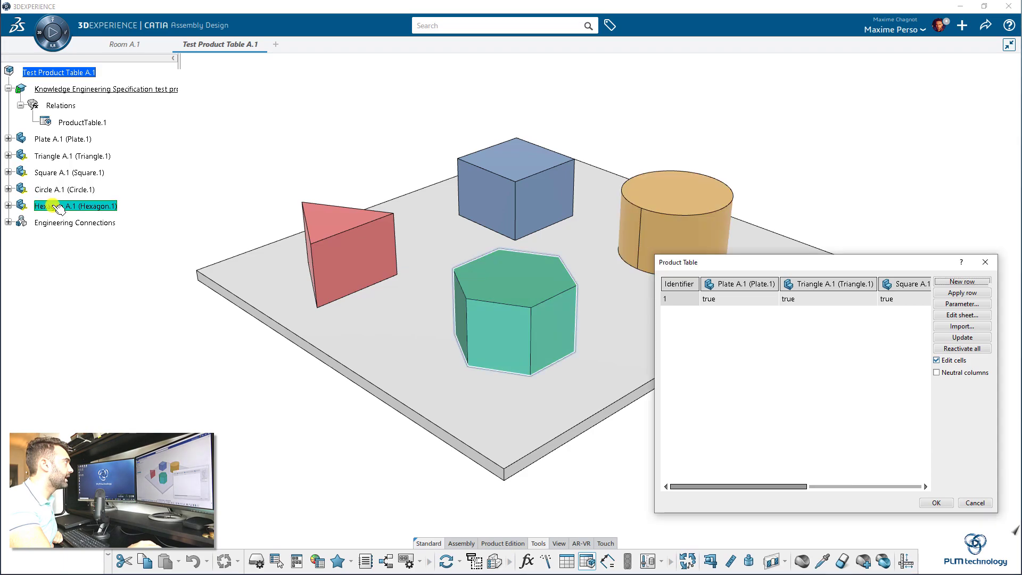
drag(680, 488, 657, 474)
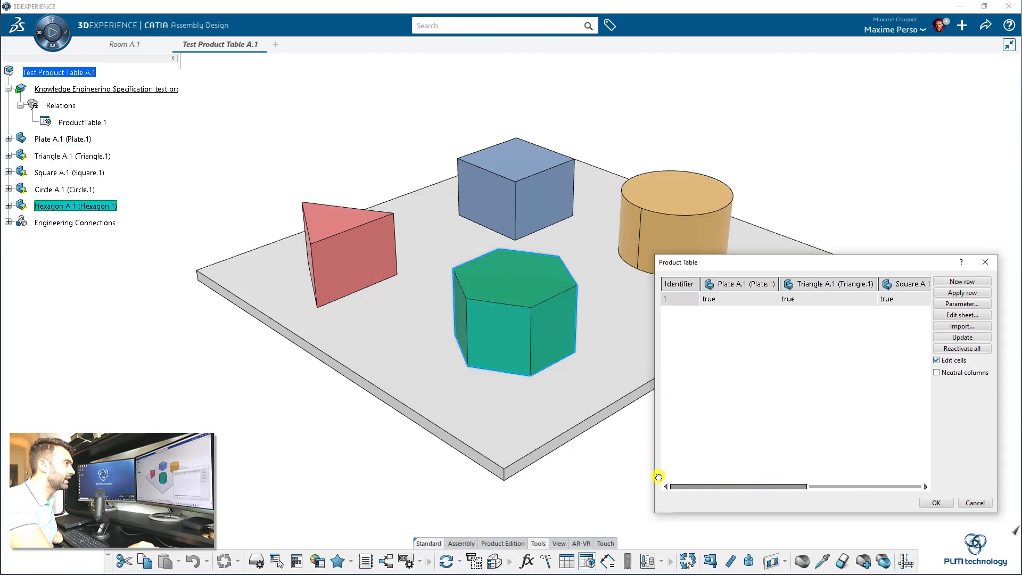
Open the sheet in Excel, widen column F and fill configurations 2–4 down with true.
click(953, 318)
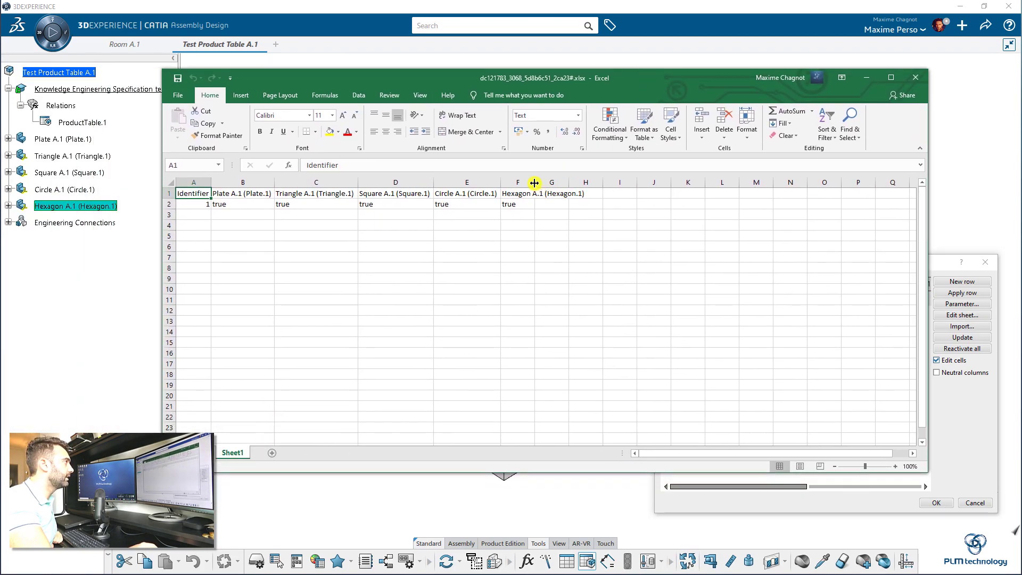
double_click(534, 182)
drag(200, 203, 586, 209)
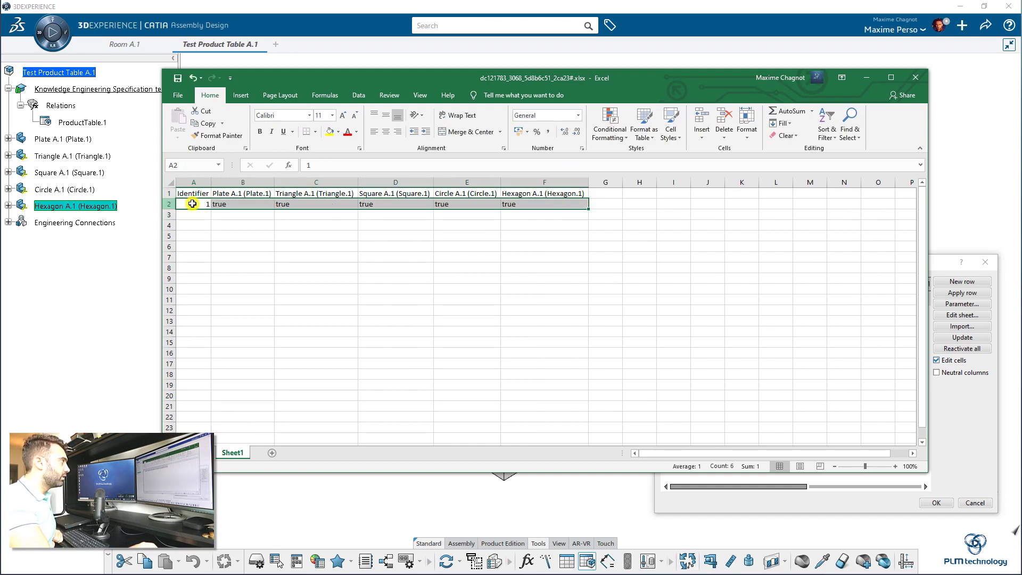
drag(588, 209, 589, 240)
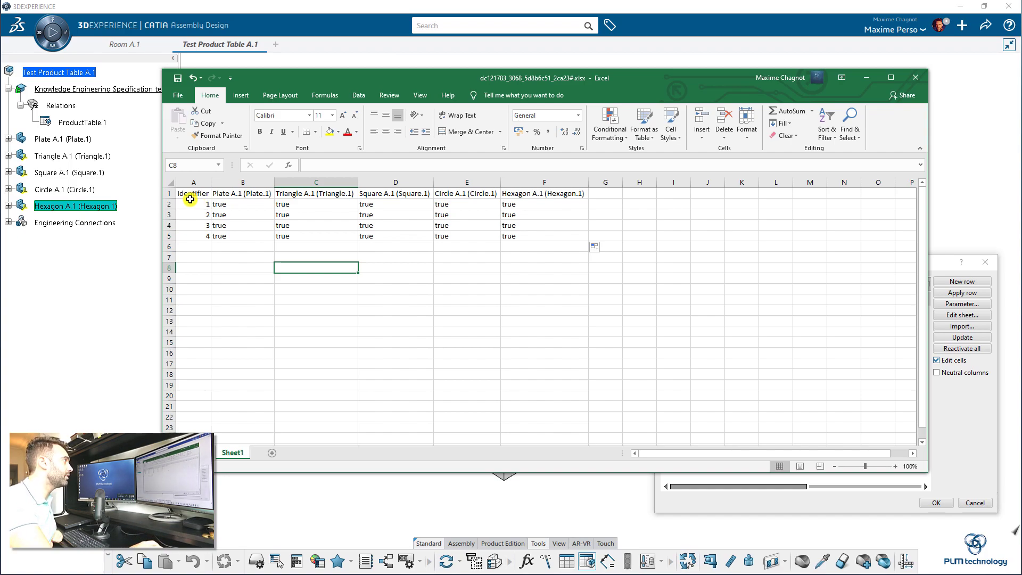
Fill configuration 1's row A2:F2 yellow and move Excel aside to show the model.
drag(188, 203, 593, 216)
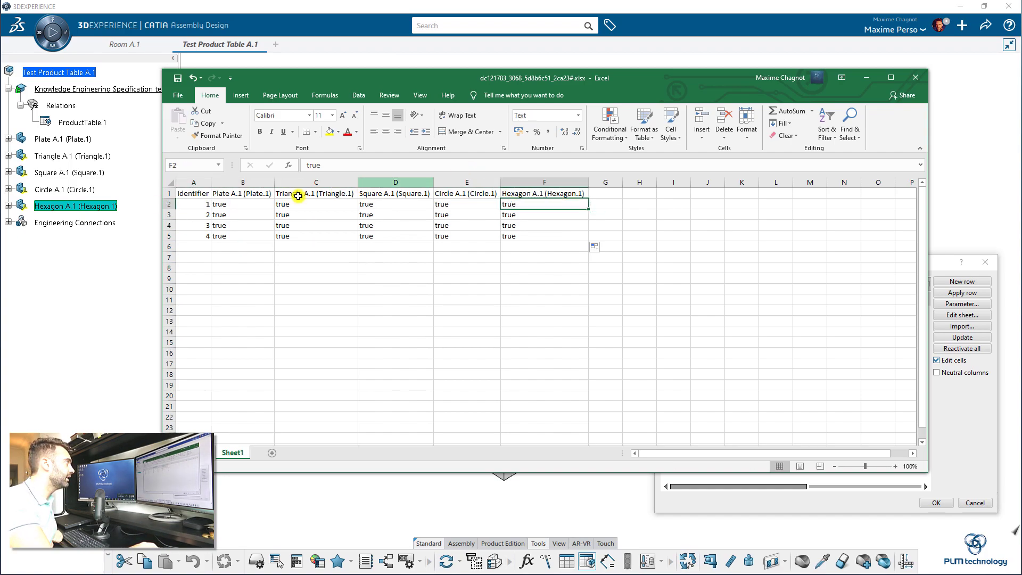
click(212, 206)
drag(210, 206, 563, 208)
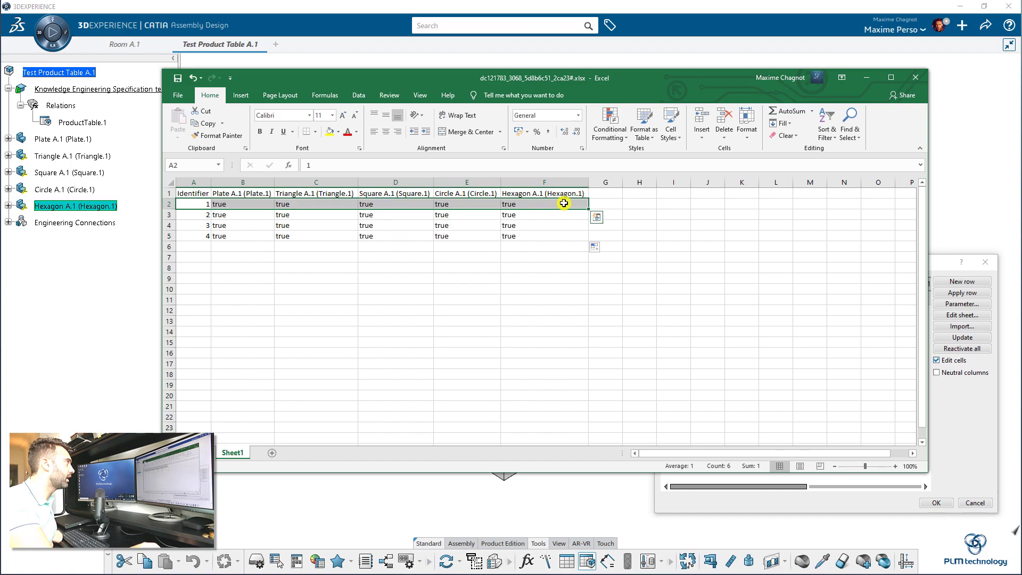
click(330, 132)
click(344, 267)
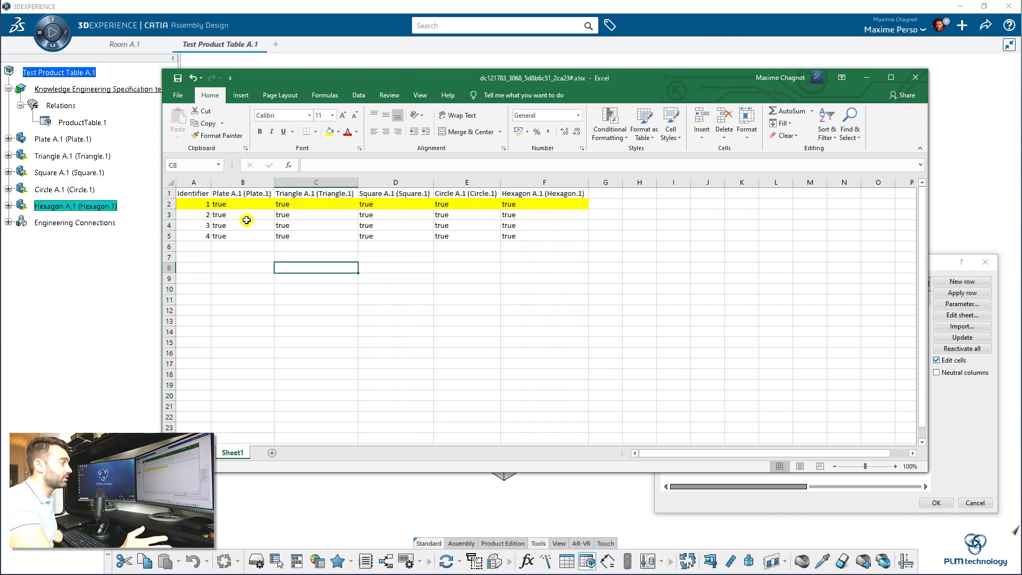
drag(420, 79, 435, 343)
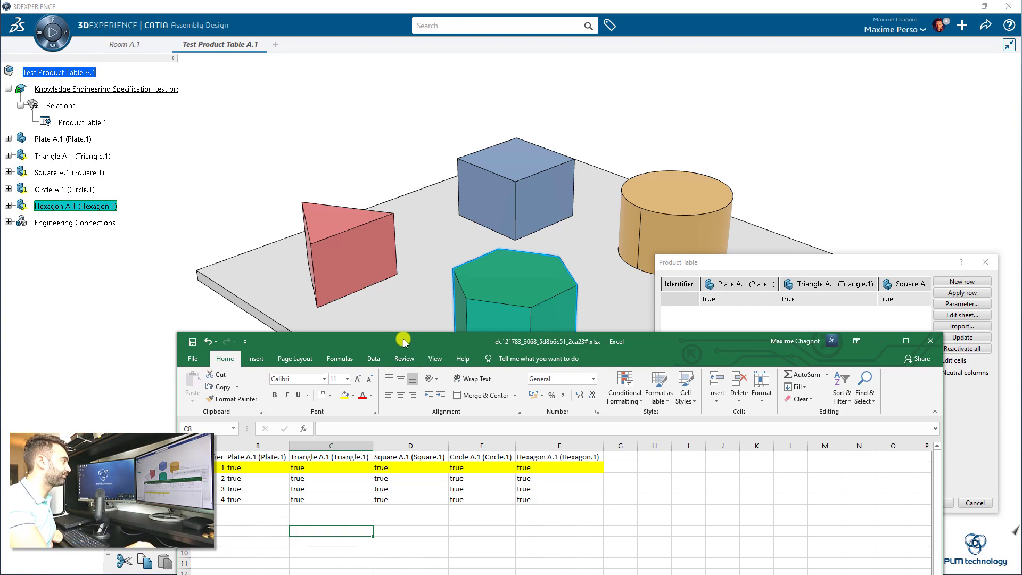
Fill the Plate column yellow.
drag(403, 339, 444, 120)
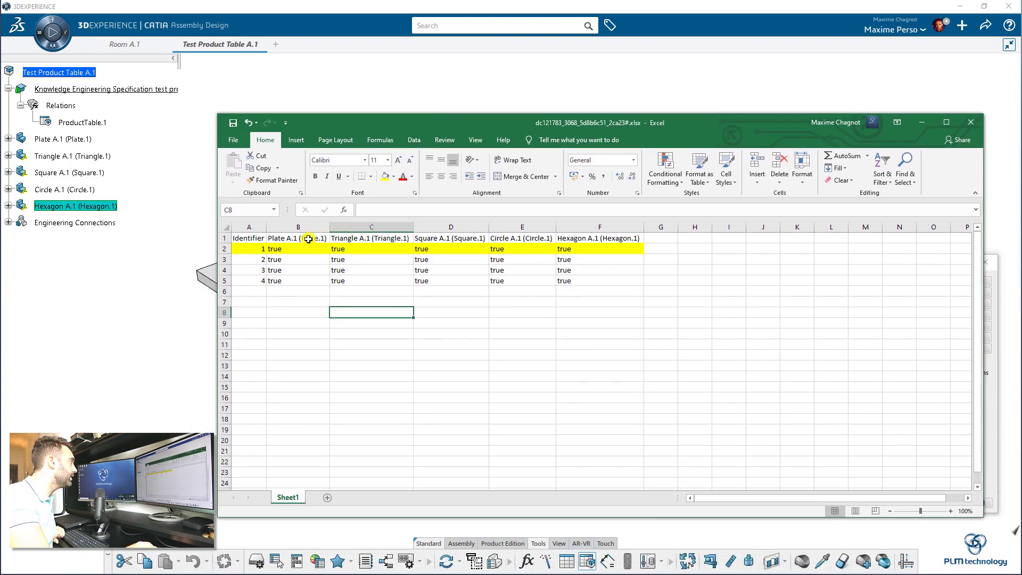
drag(309, 239, 303, 283)
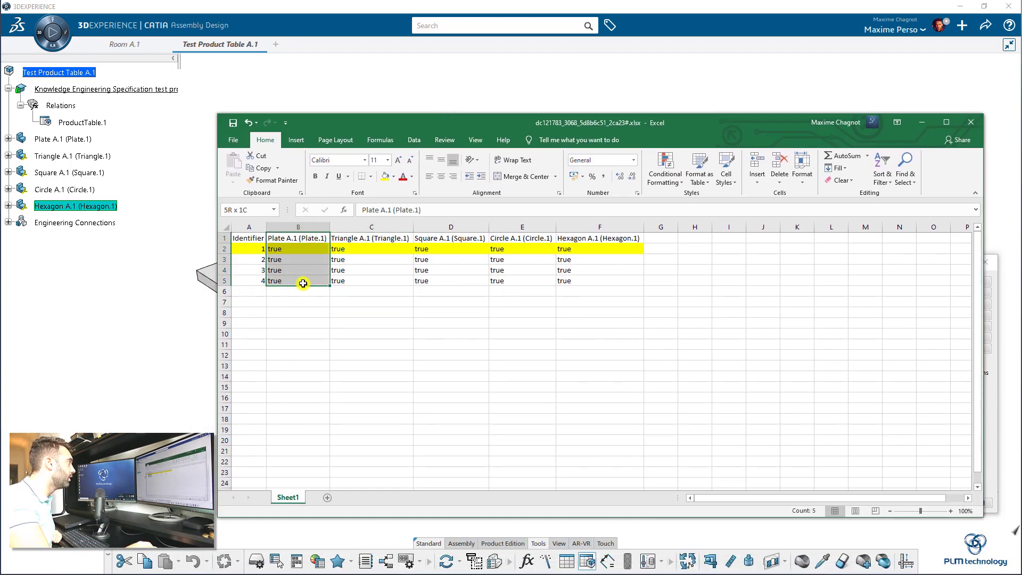
click(387, 180)
click(339, 309)
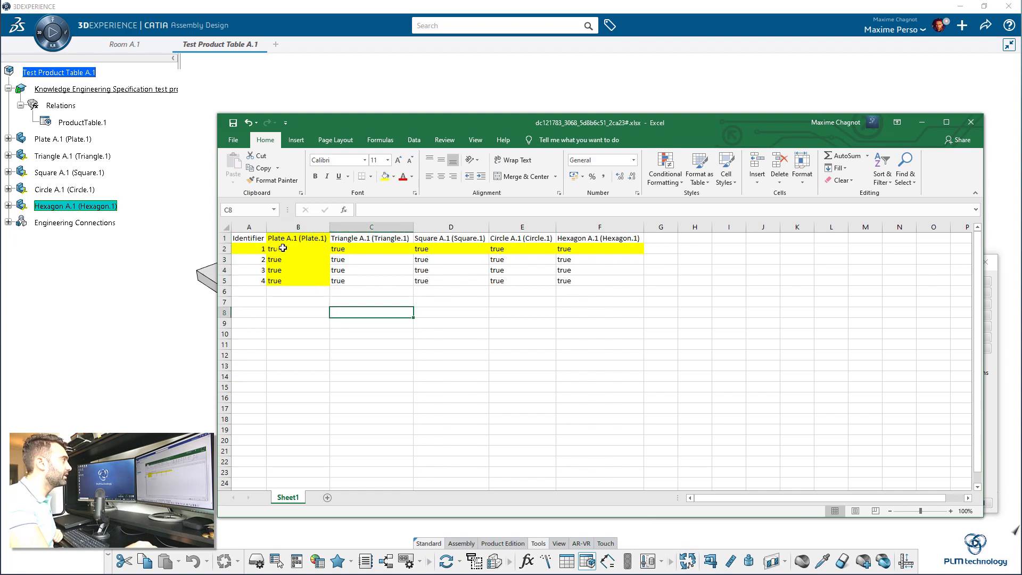
drag(445, 126, 501, 150)
Set Triangle to false in configuration 2 (cell C3) and copy that value.
click(369, 292)
text(f)
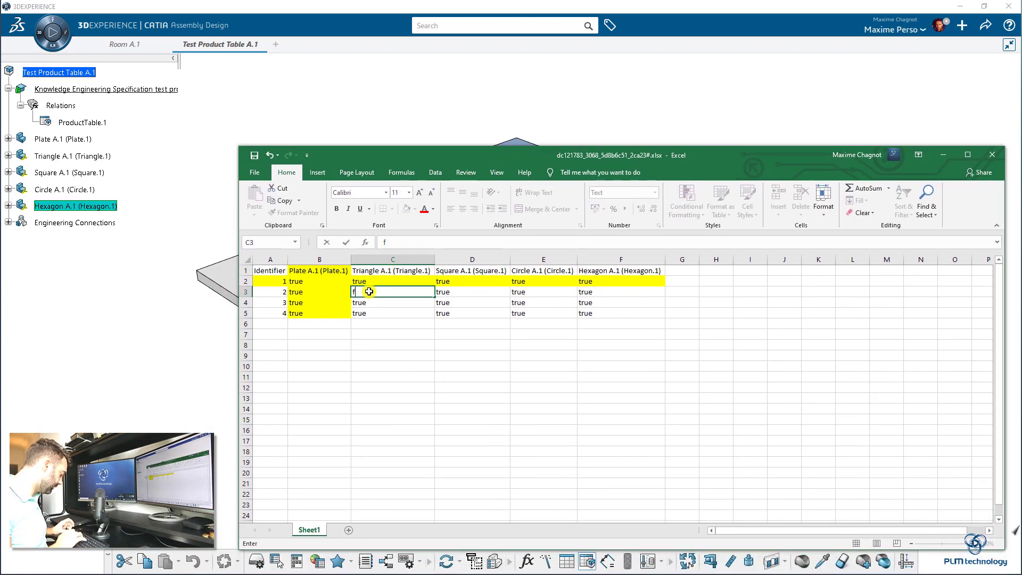
text(alse)
key(Return)
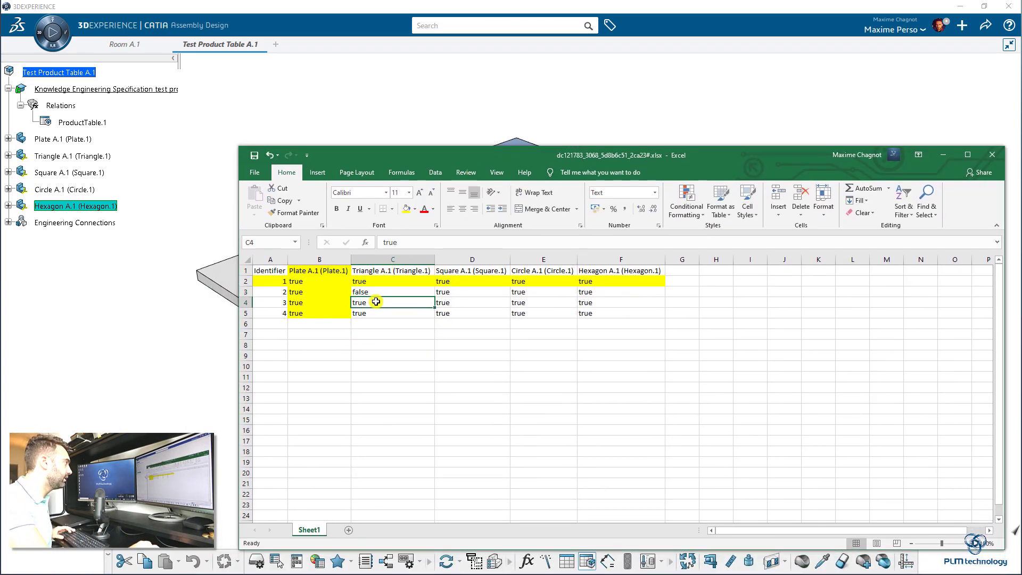
click(389, 293)
key(ctrl+c)
Paste false into F3, D4, E5 and F5 for Hexagon, Square, Circle and Hexagon.
click(594, 293)
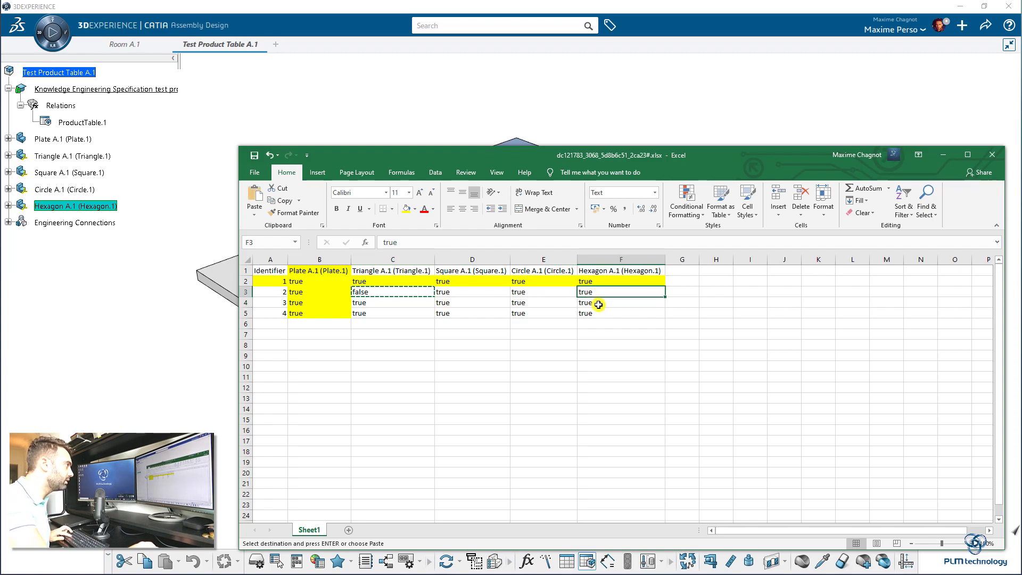
click(479, 302)
key(ctrl+v)
click(561, 311)
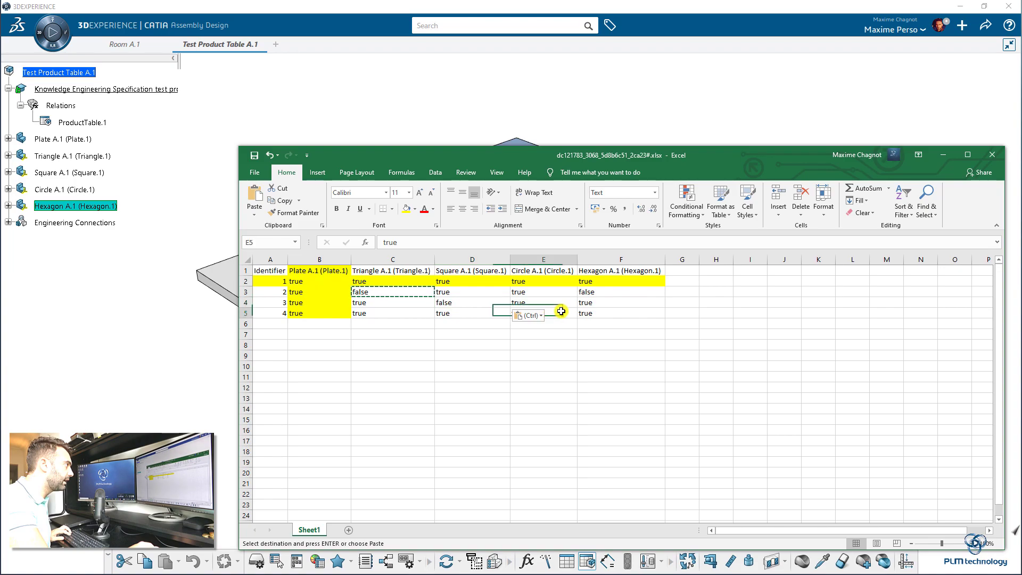
click(605, 315)
key(ctrl+v)
click(559, 355)
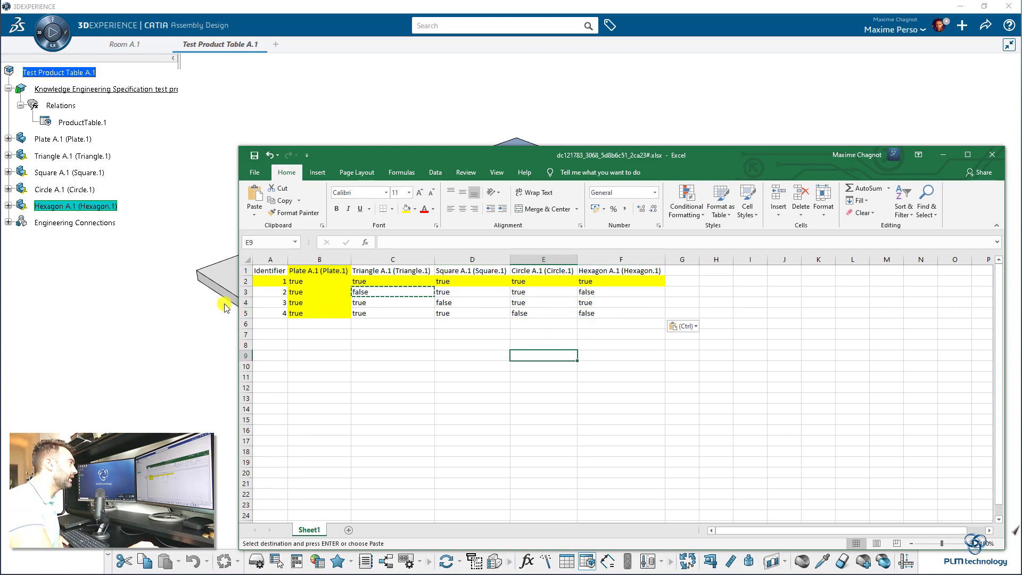
drag(263, 291, 654, 294)
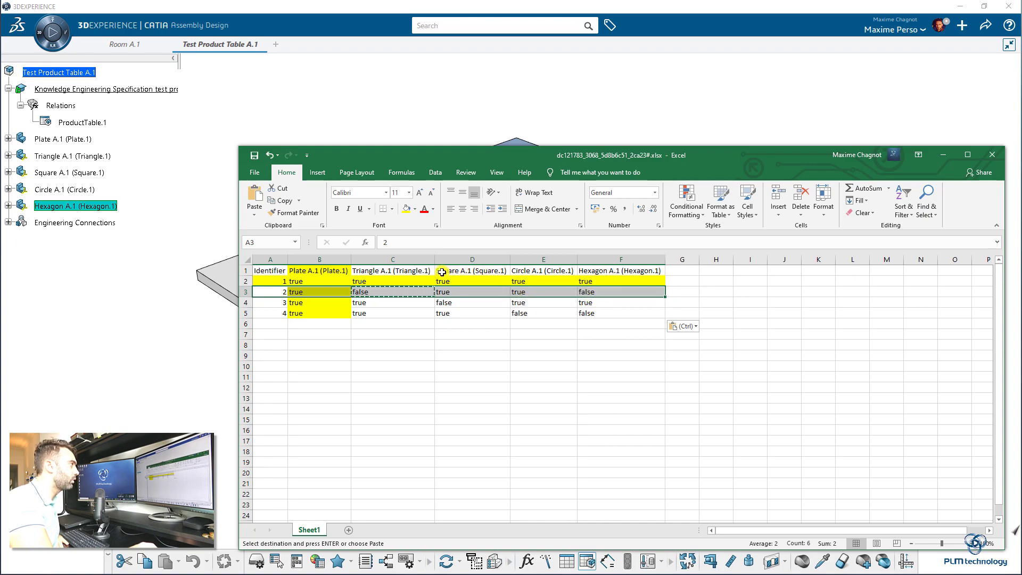
click(514, 348)
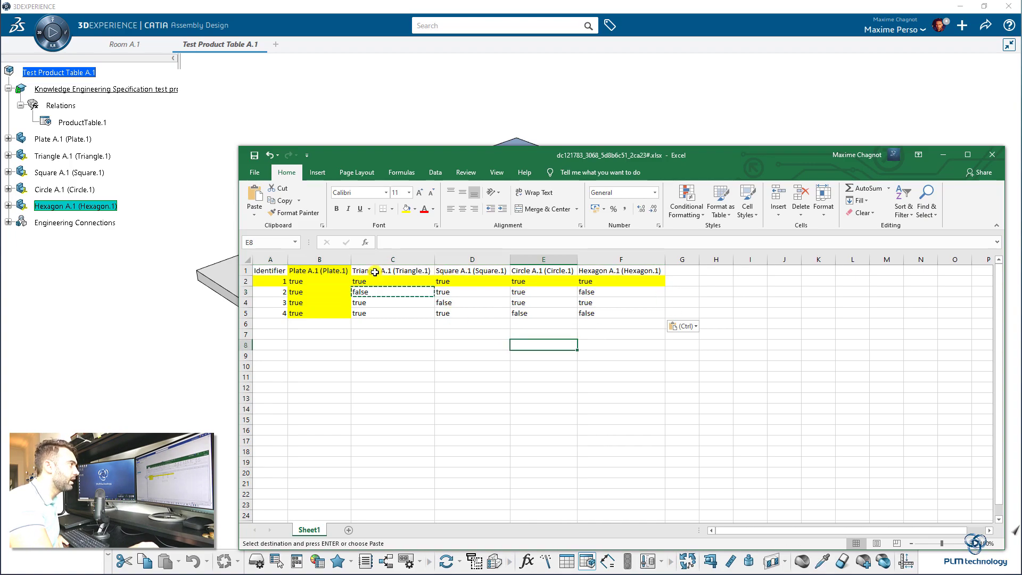
Save the edited sheet and update the product table in CATIA.
click(252, 155)
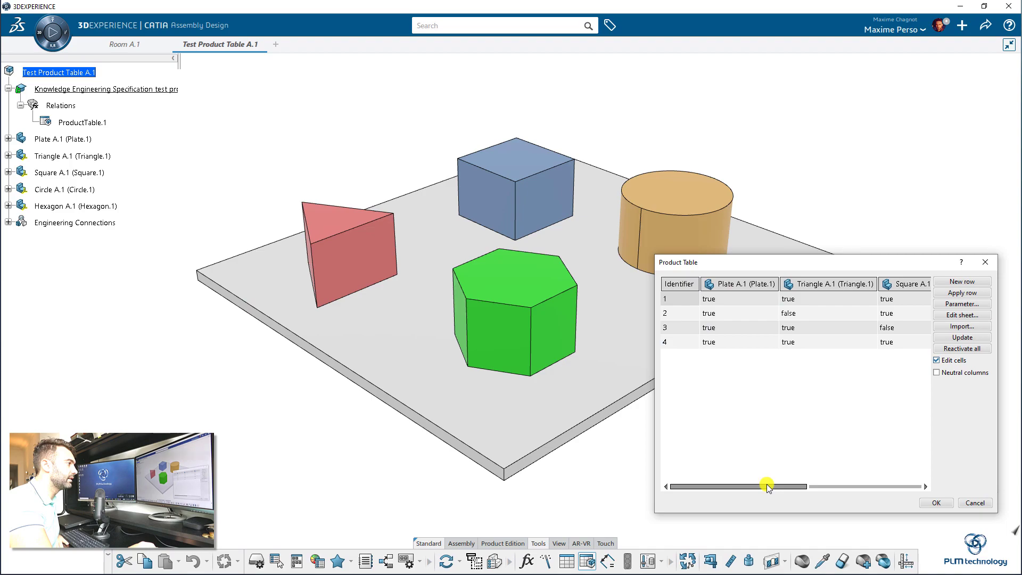
drag(767, 486, 744, 486)
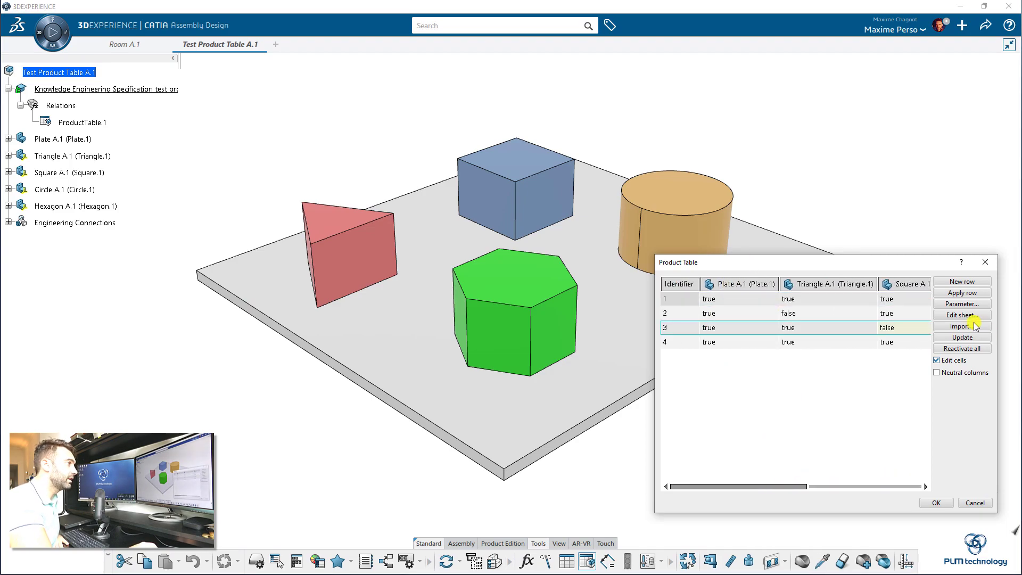
click(961, 338)
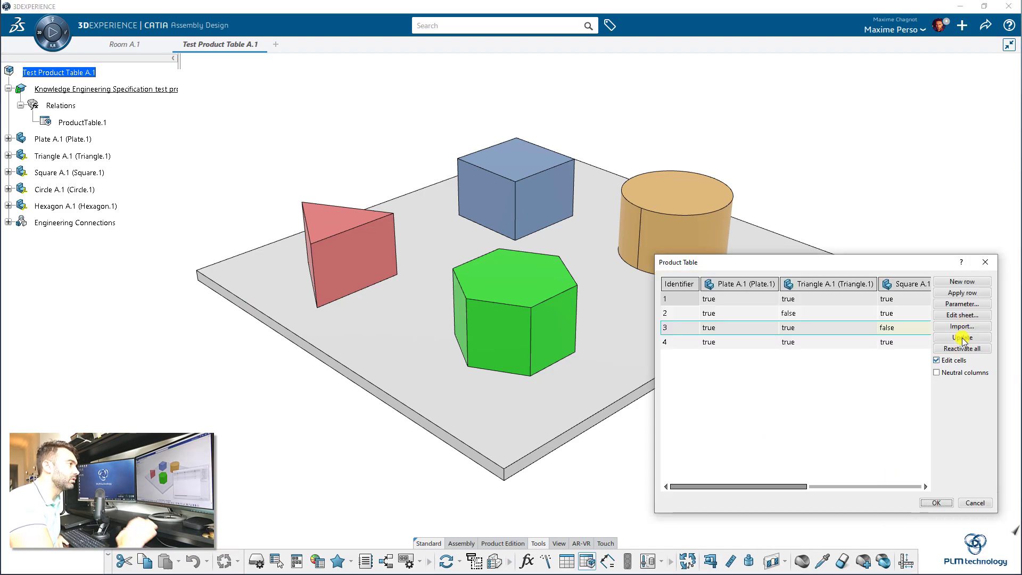
Apply configuration 2, removing the triangle and hexagon from the assembly.
click(823, 313)
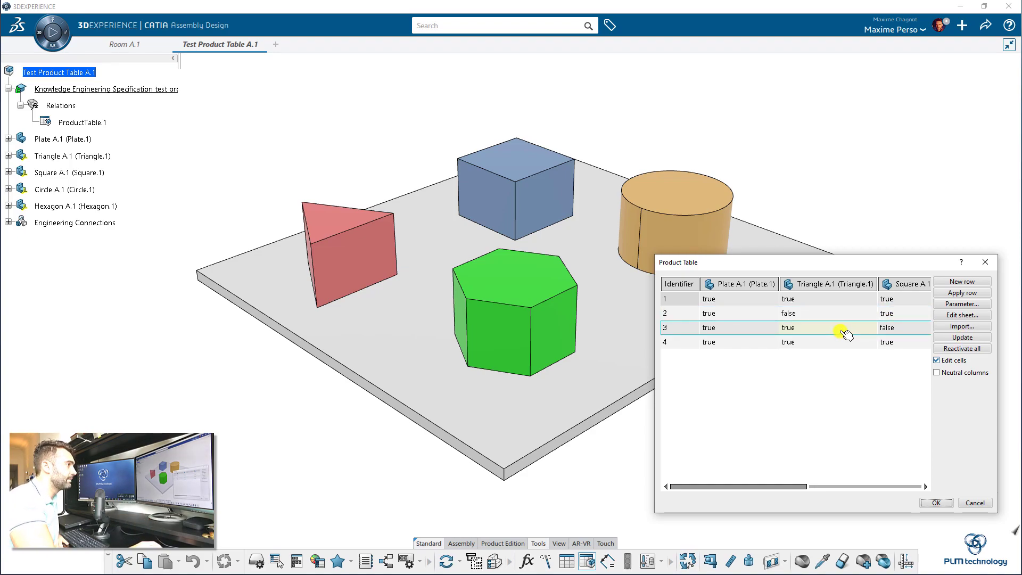
click(761, 433)
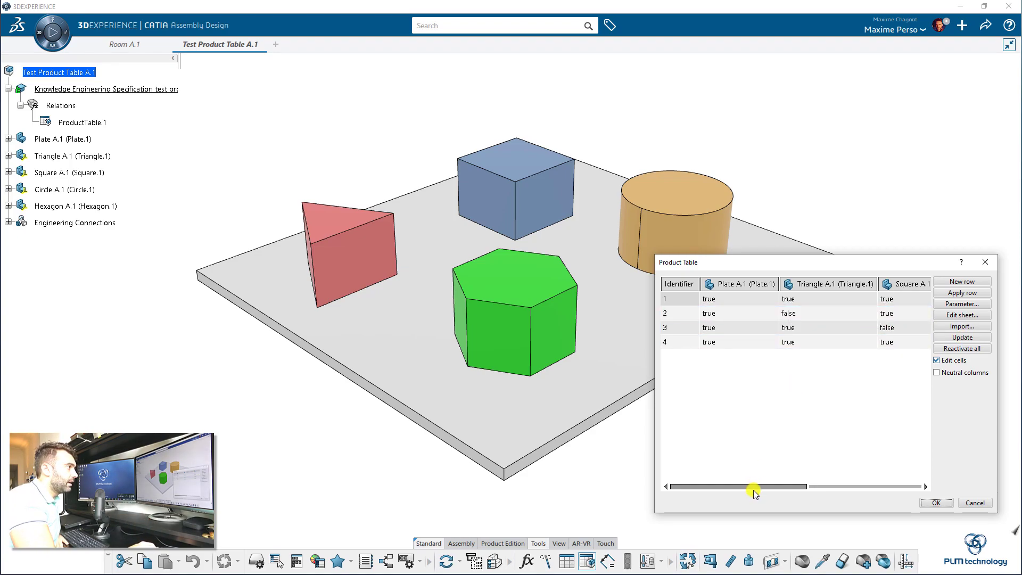
click(669, 313)
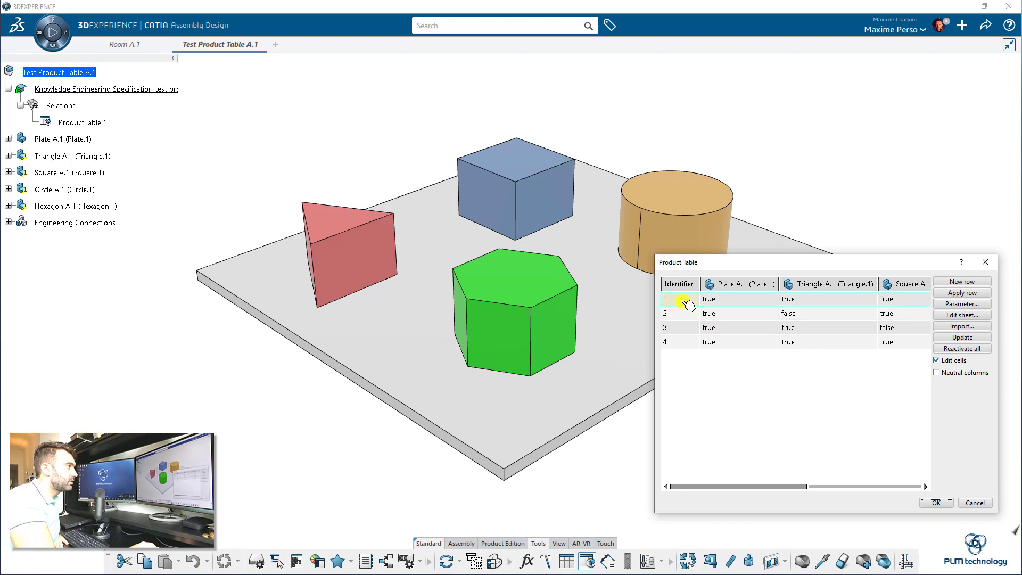
click(669, 298)
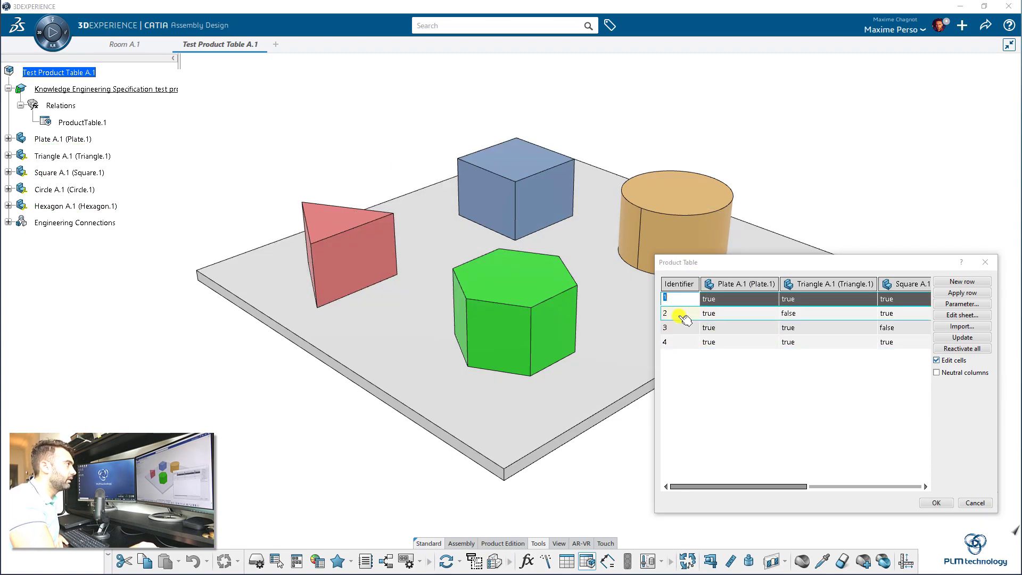
click(689, 314)
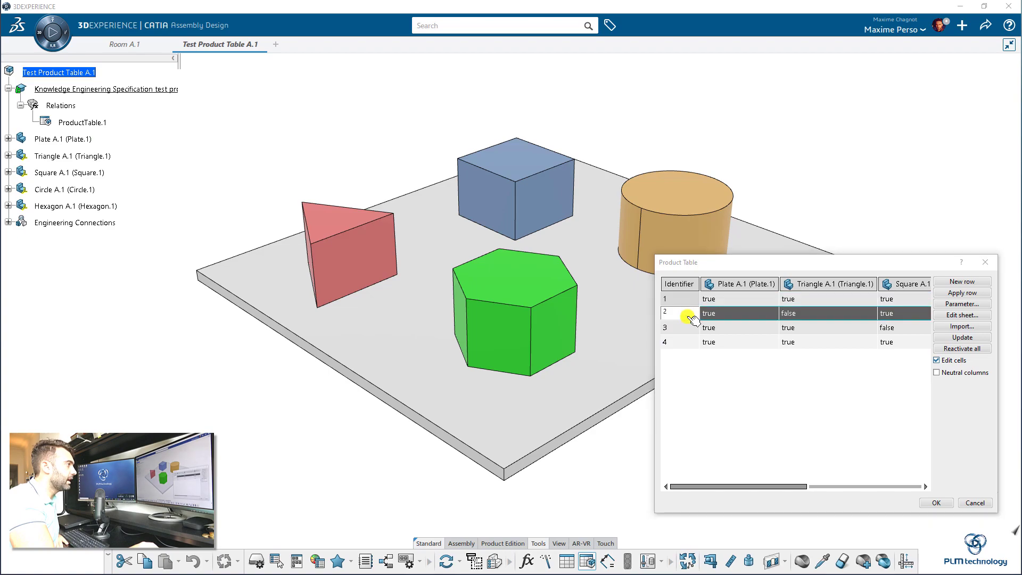
click(965, 295)
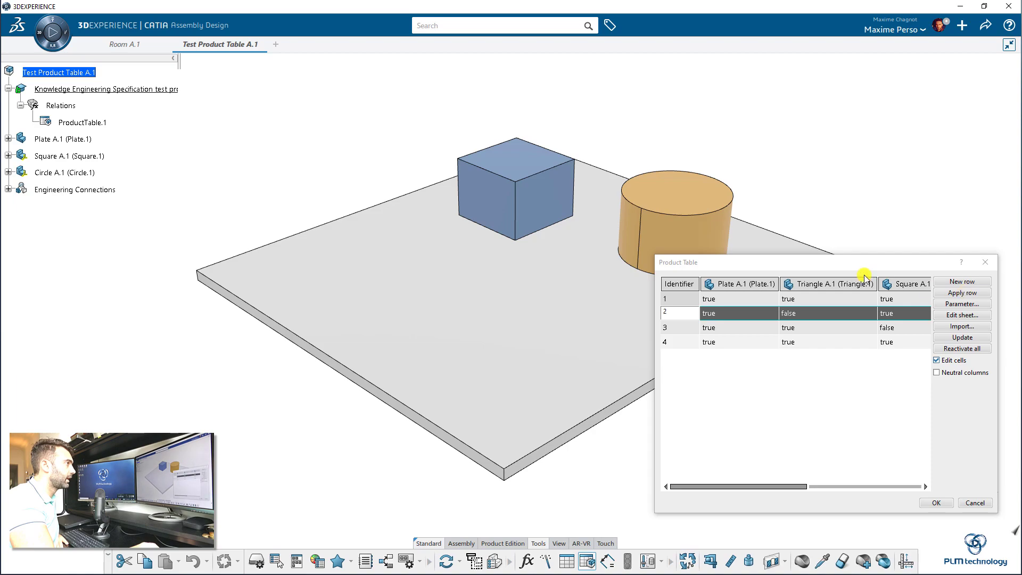
drag(866, 263, 876, 283)
middle_drag(791, 221, 775, 199)
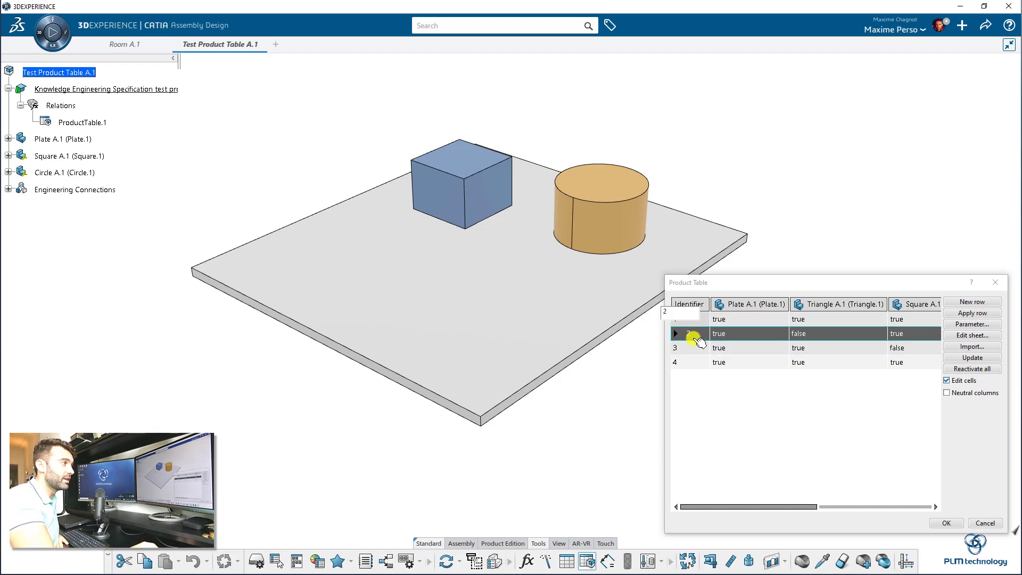
Apply configurations 3 and 4, then reapply configuration 1 and close the table with OK.
click(692, 348)
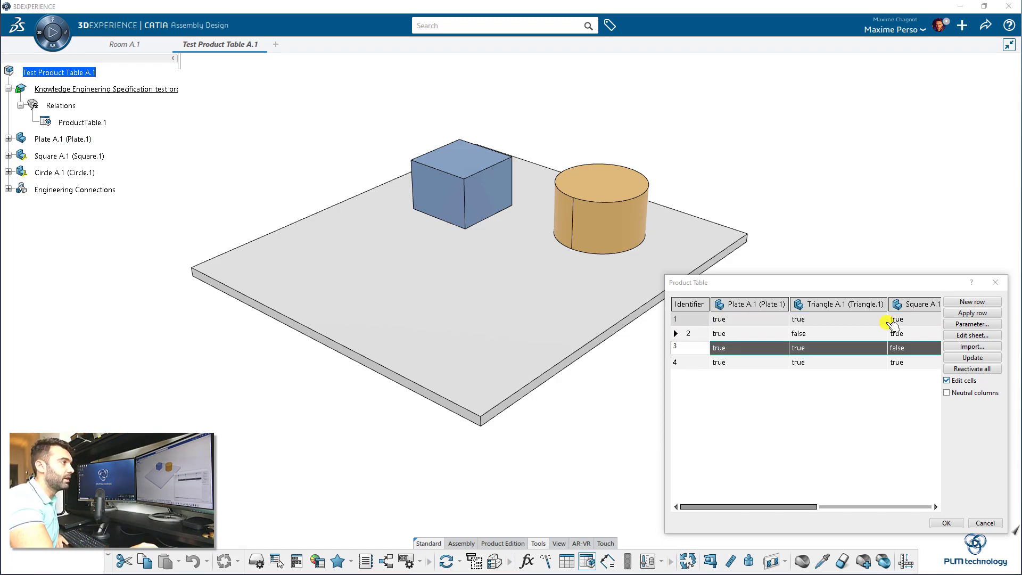
click(975, 314)
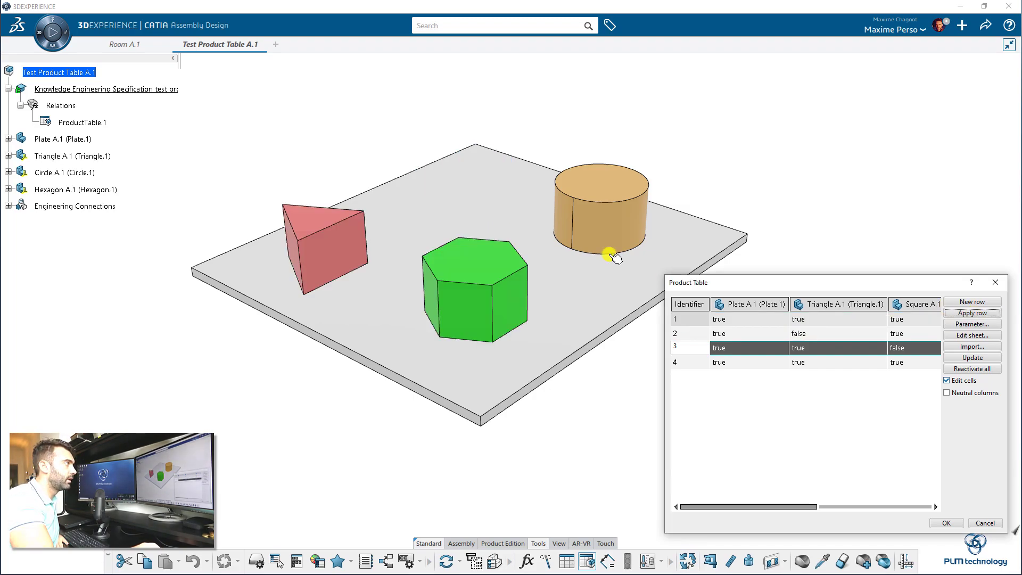
click(699, 364)
click(978, 314)
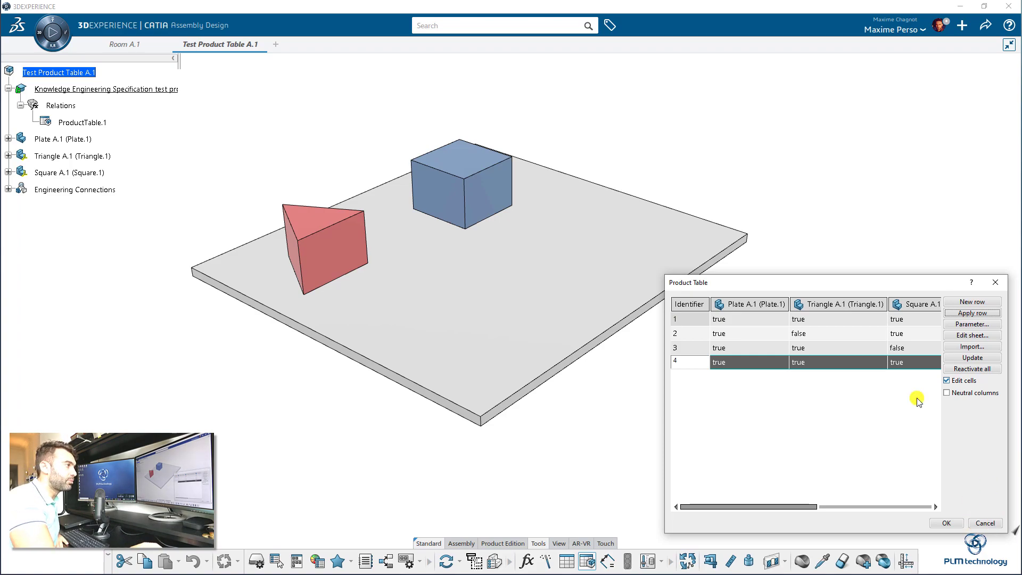
click(687, 319)
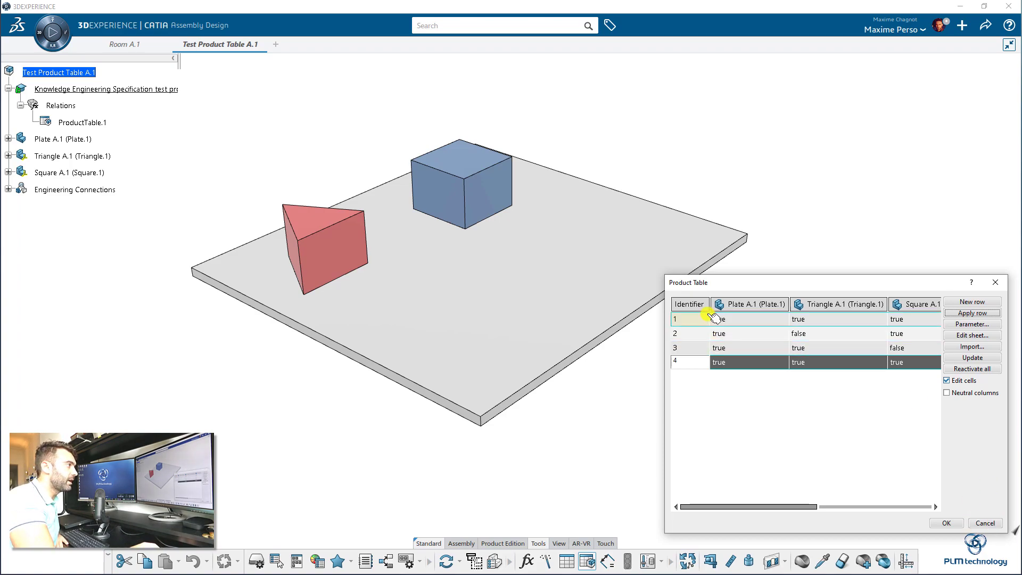
click(983, 314)
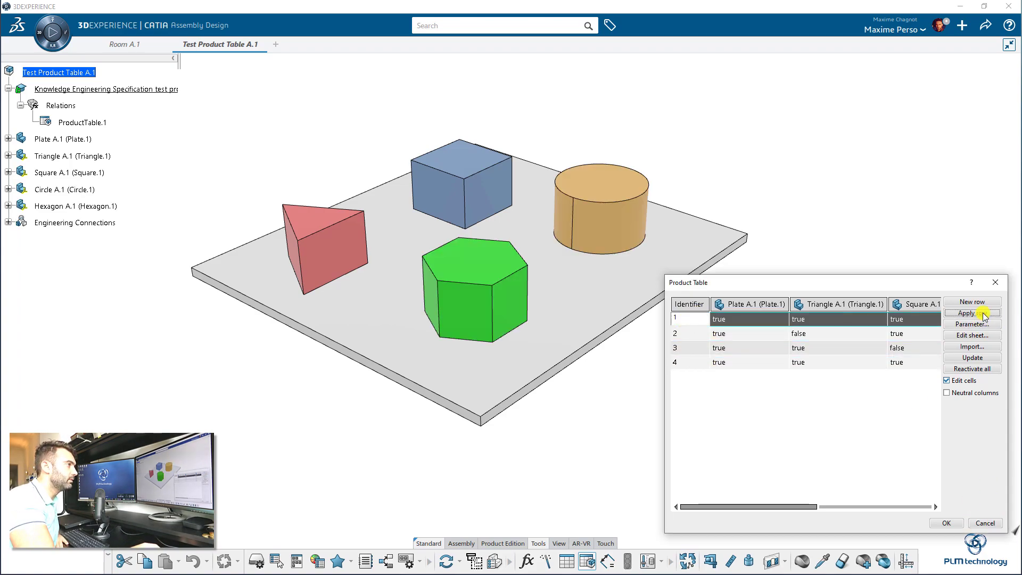
click(947, 523)
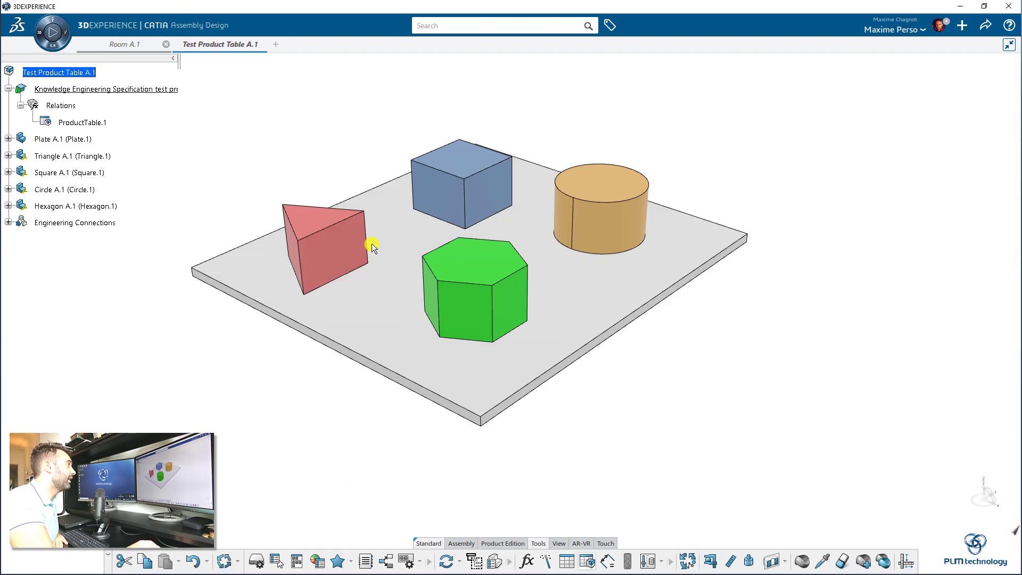
Switch to the Room A.1 assembly and orbit it to an oblique top view.
key(ctrl+Tab)
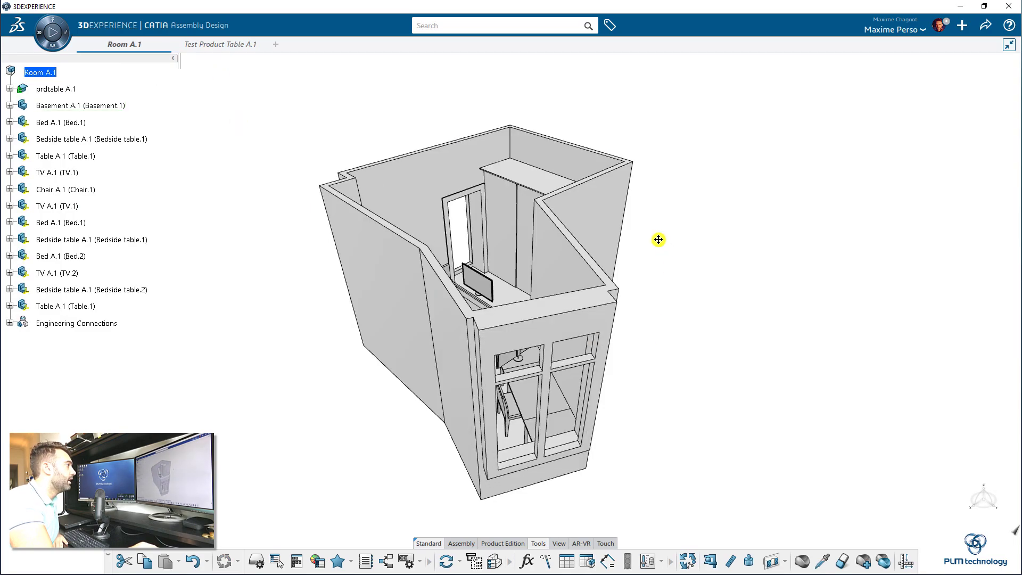
middle_drag(659, 239, 556, 432)
middle_drag(449, 270, 724, 269)
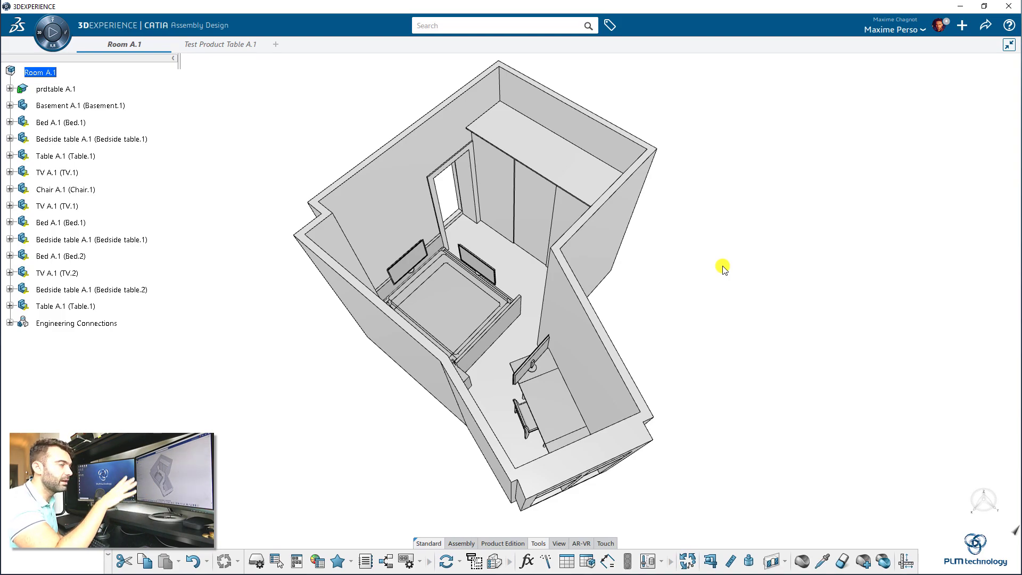
middle_drag(187, 370, 53, 107)
Highlight Basement, Bed, Bedside table and the second bed in the tree, then clear selection.
click(53, 106)
click(72, 127)
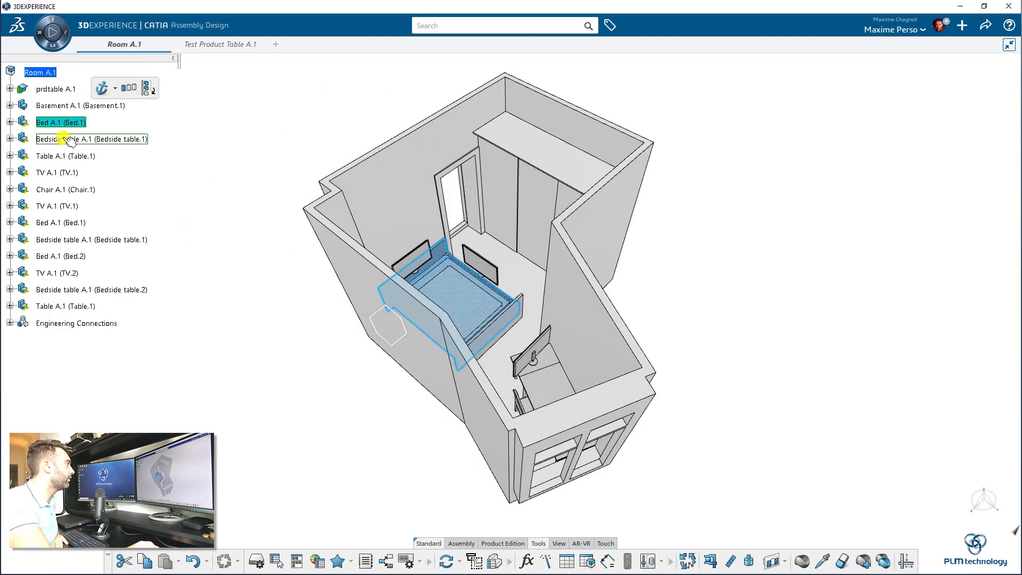
click(59, 137)
middle_drag(224, 320, 368, 318)
click(56, 123)
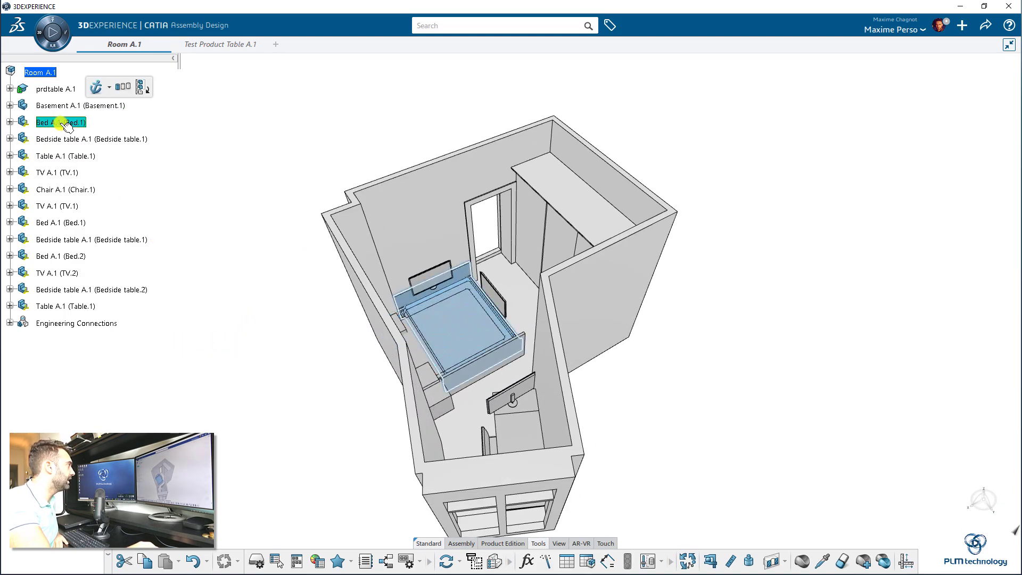
click(63, 223)
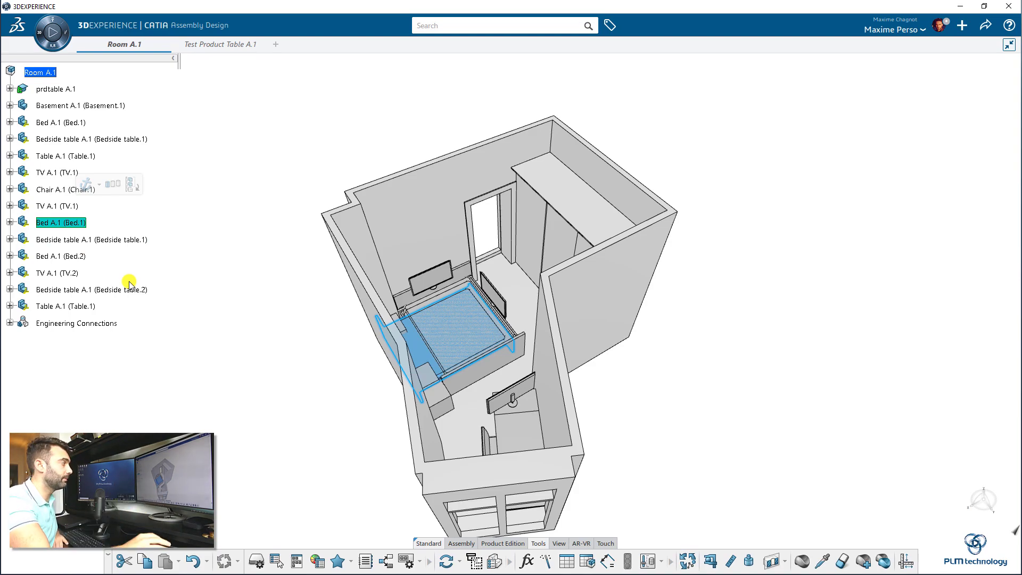
click(255, 374)
mouse_move(256, 374)
middle_down()
mouse_move(271, 366)
mouse_move(246, 388)
middle_up()
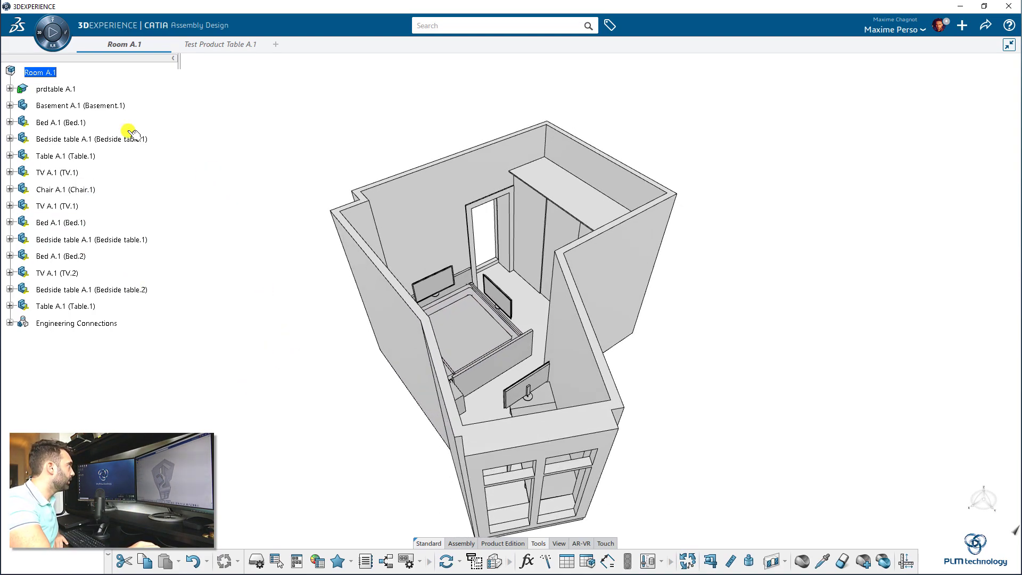
Open ProductTable.1 under prdtable A.1 and move it beside the room view.
click(10, 89)
click(62, 88)
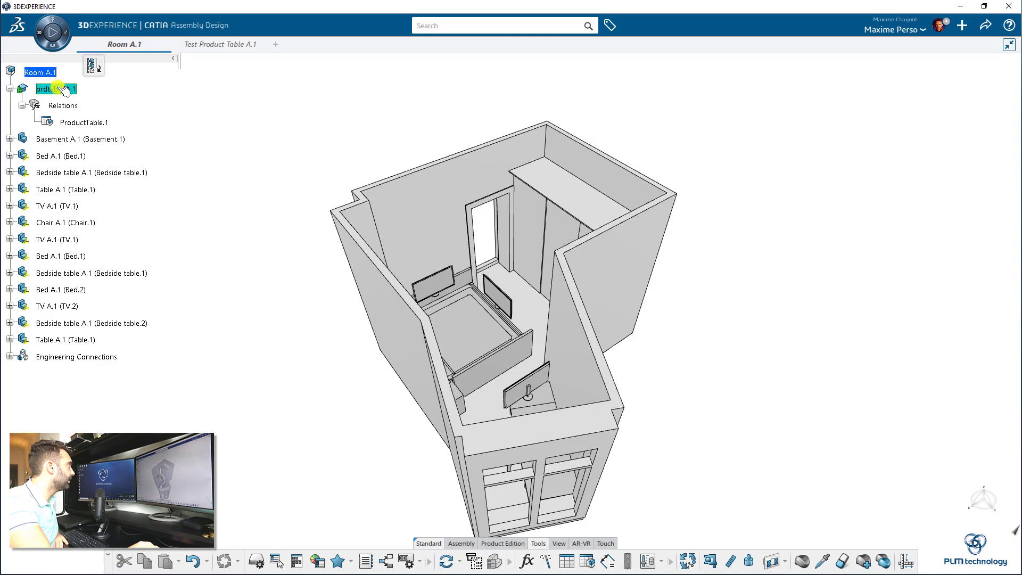
double_click(64, 90)
click(9, 89)
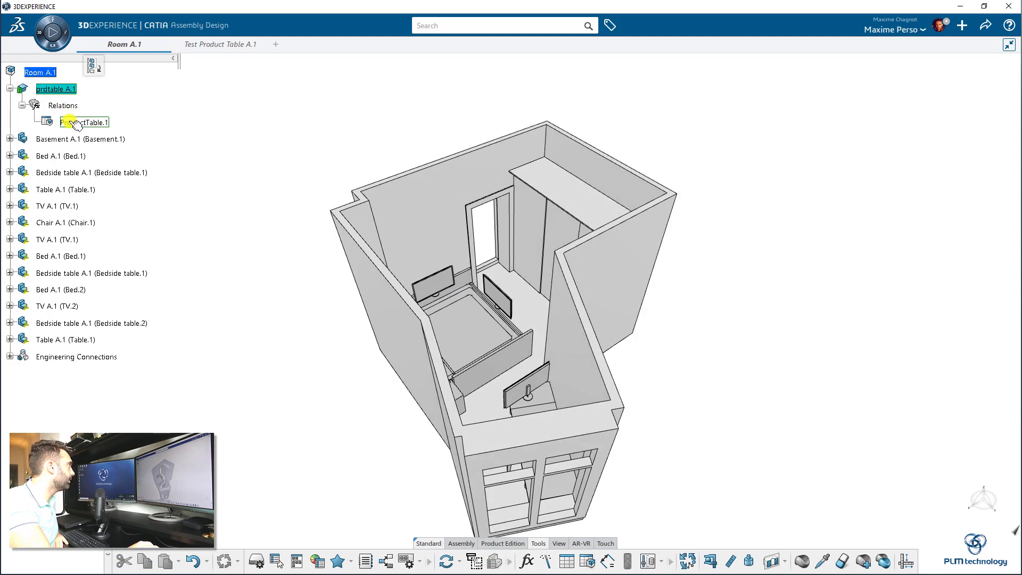
double_click(77, 123)
drag(713, 272, 876, 222)
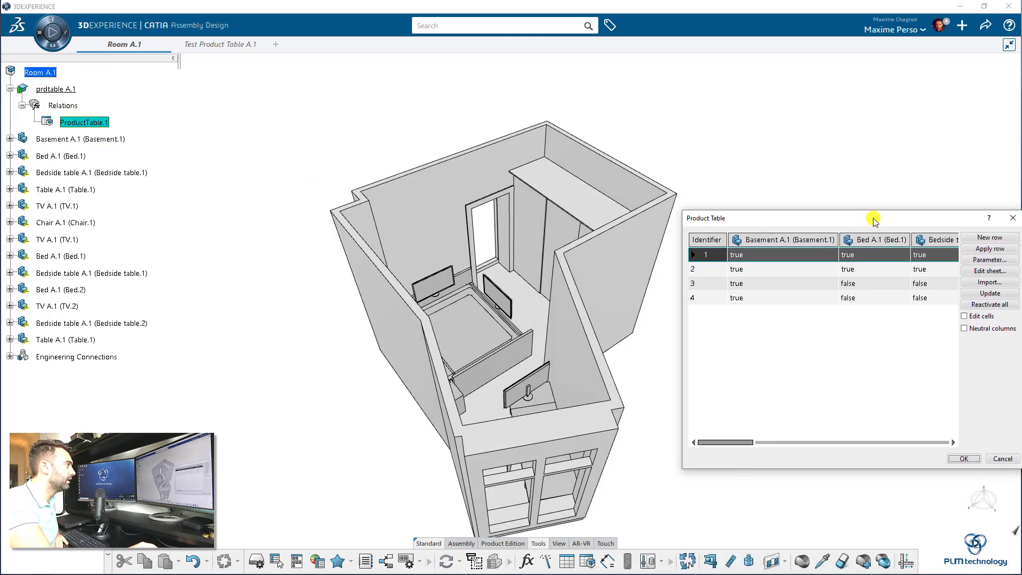
scroll(616, 266, up, 5)
scroll(565, 268, up, 6)
middle_drag(435, 284, 463, 282)
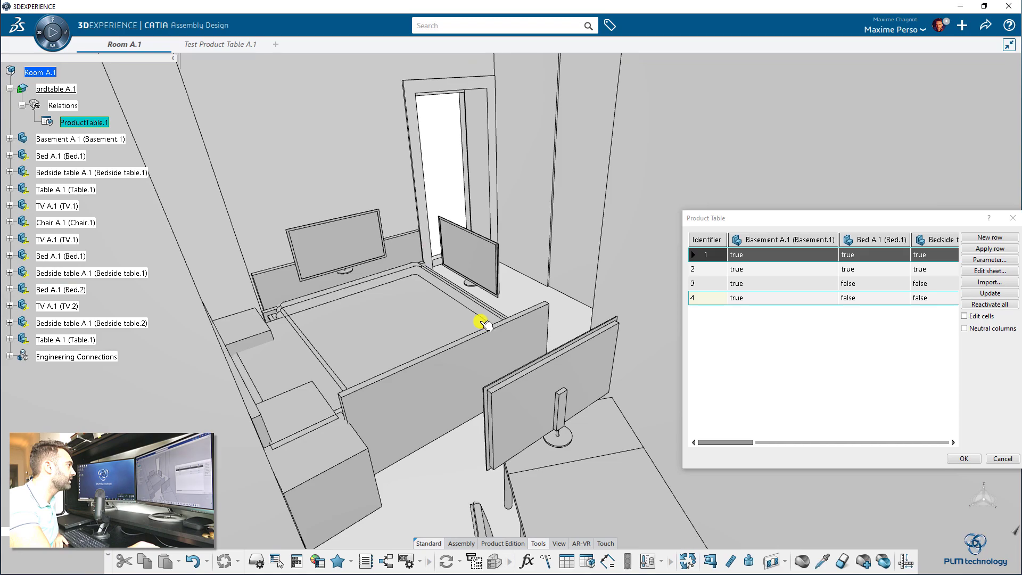
middle_drag(477, 317, 456, 285)
Apply row 2 so only one bed, bedside table, table, TV and chair remain.
click(706, 270)
click(997, 248)
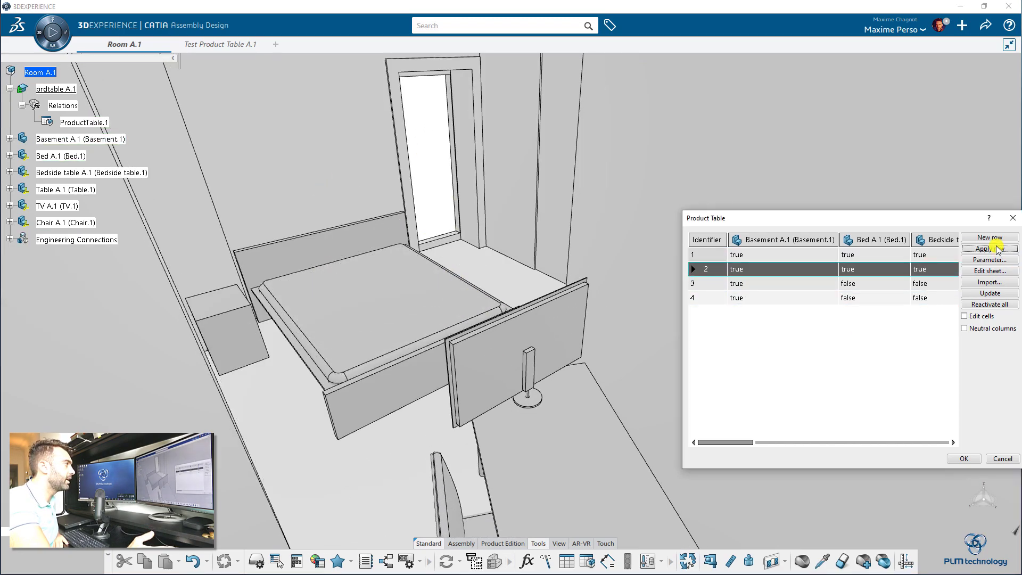
middle_drag(402, 244, 422, 301)
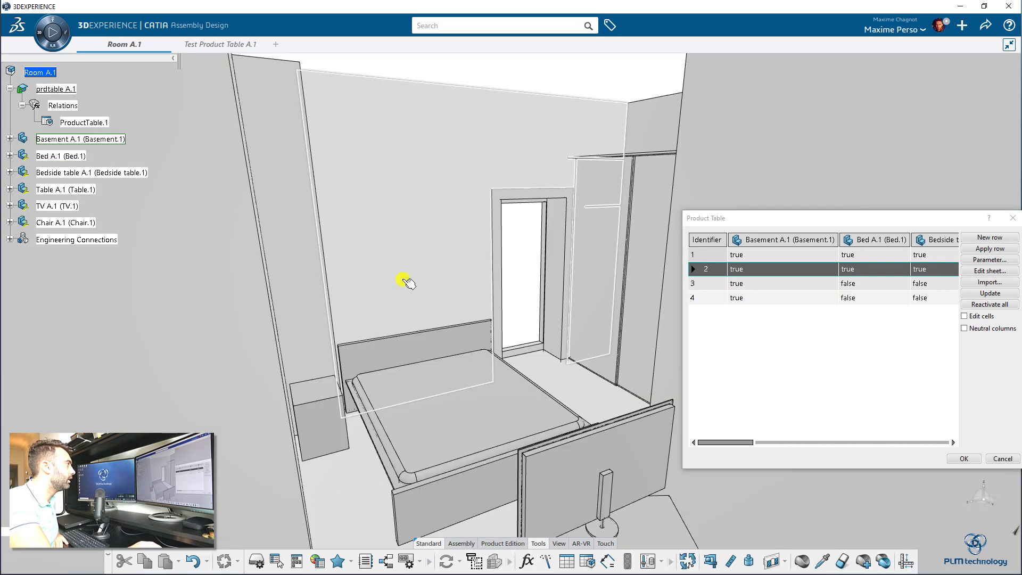
middle_drag(471, 381, 452, 367)
Apply configurations 3 and 4 to the room, then close the Product Table with OK.
click(713, 284)
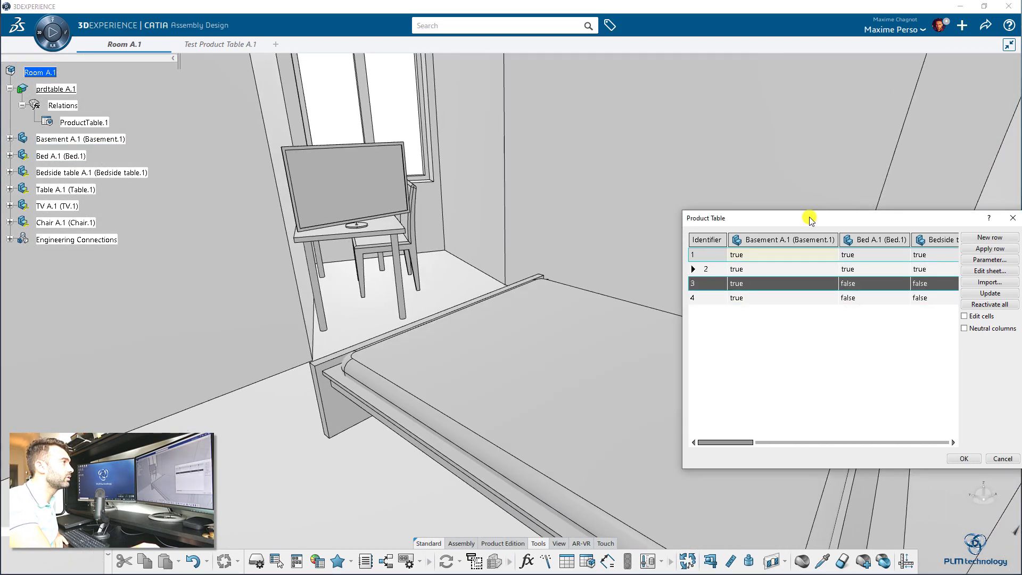
drag(810, 219, 774, 235)
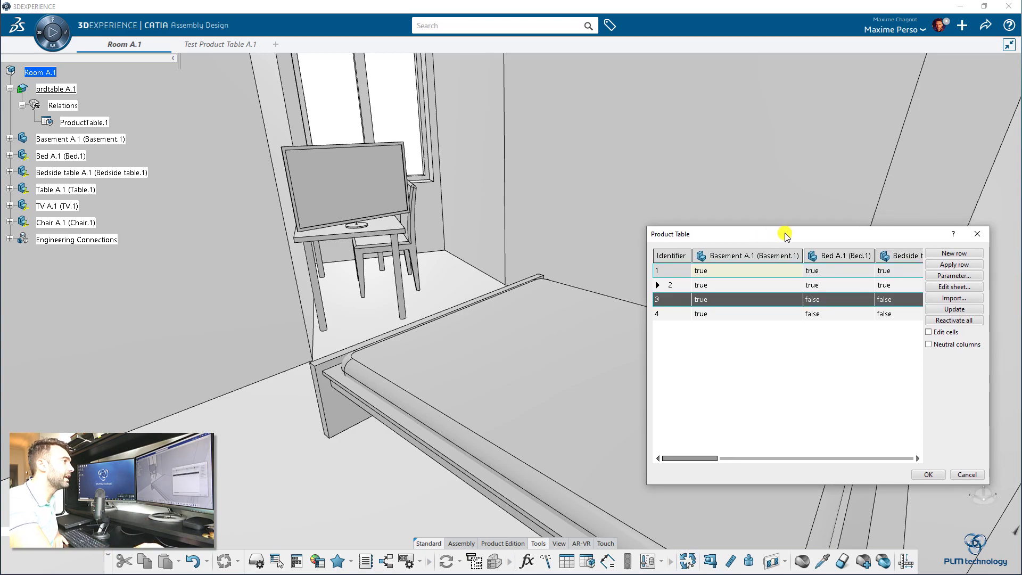
click(970, 265)
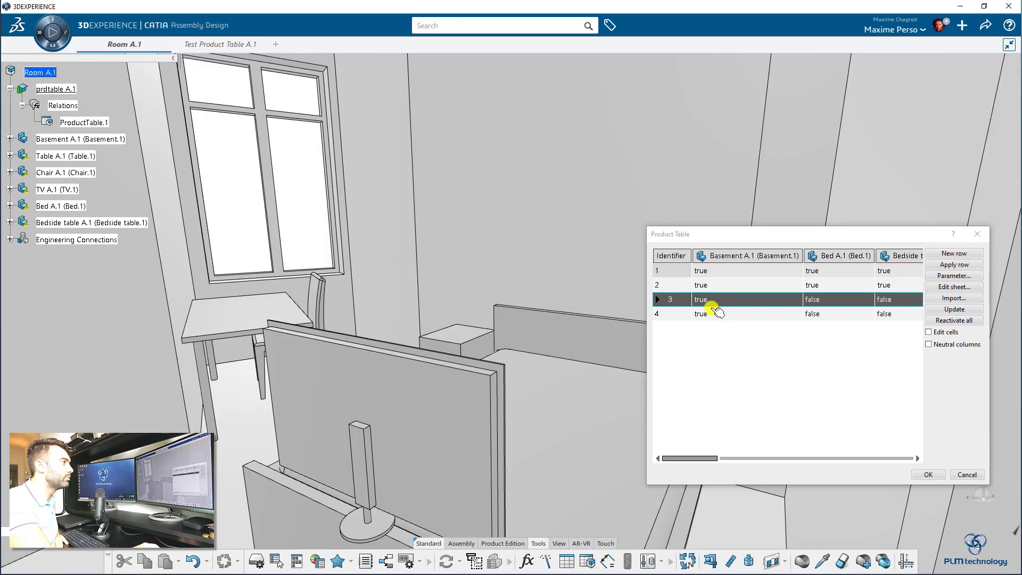
click(671, 315)
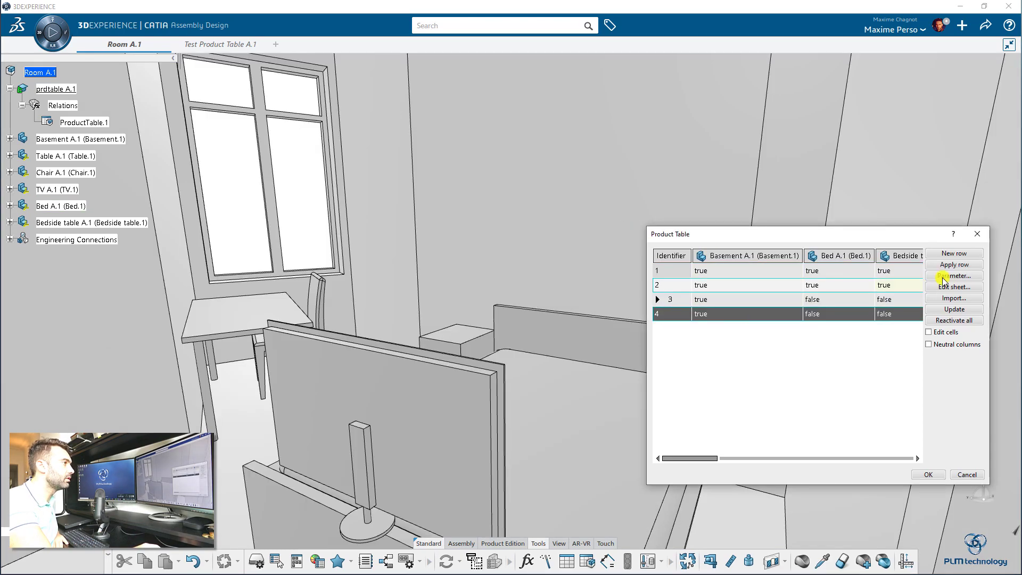
click(956, 267)
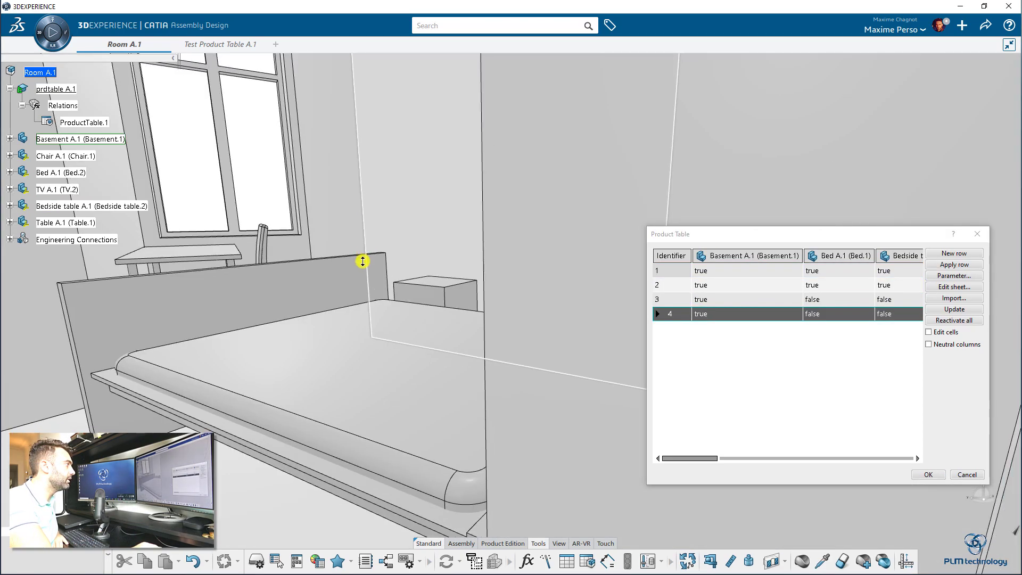
middle_drag(364, 269, 410, 293)
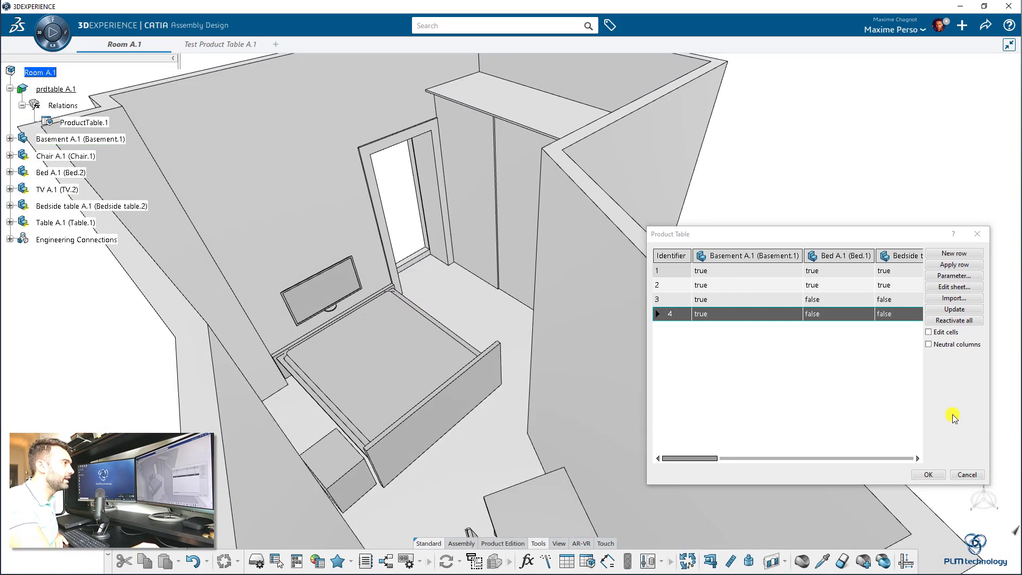
drag(868, 238, 879, 213)
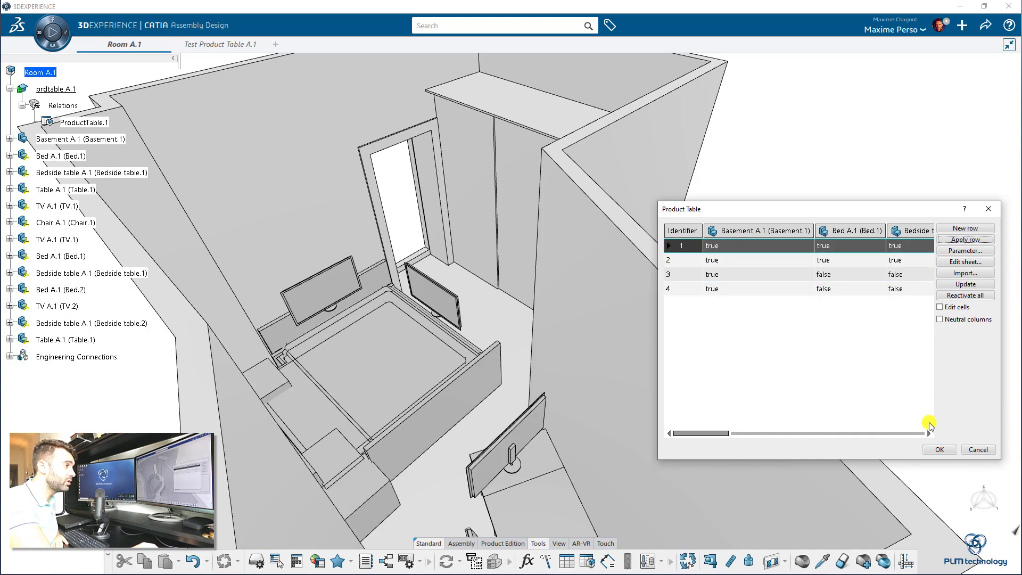
click(940, 450)
scroll(474, 402, down, 5)
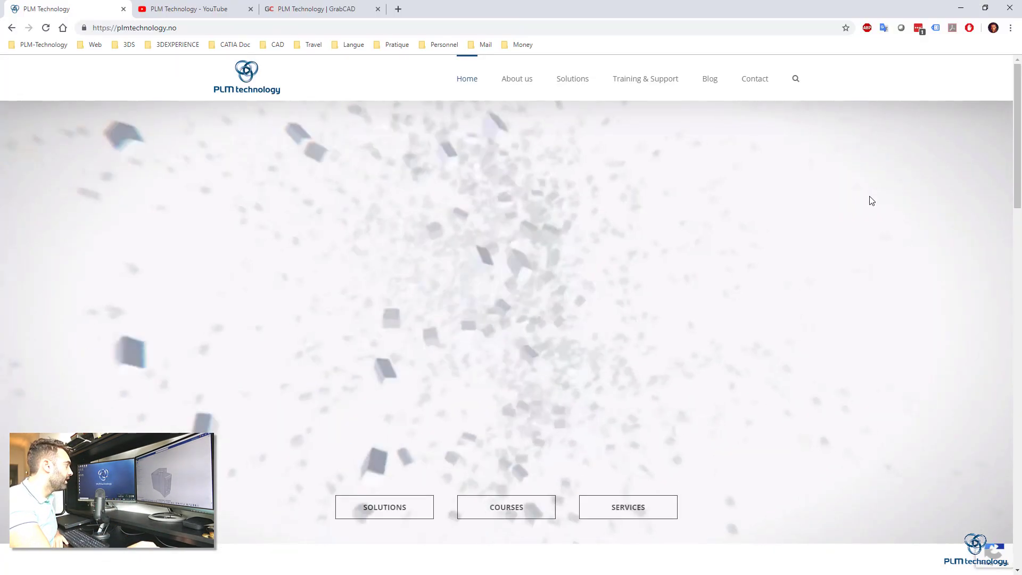
Scroll the PLM Technology website and open the company blog page.
scroll(872, 200, down, 15)
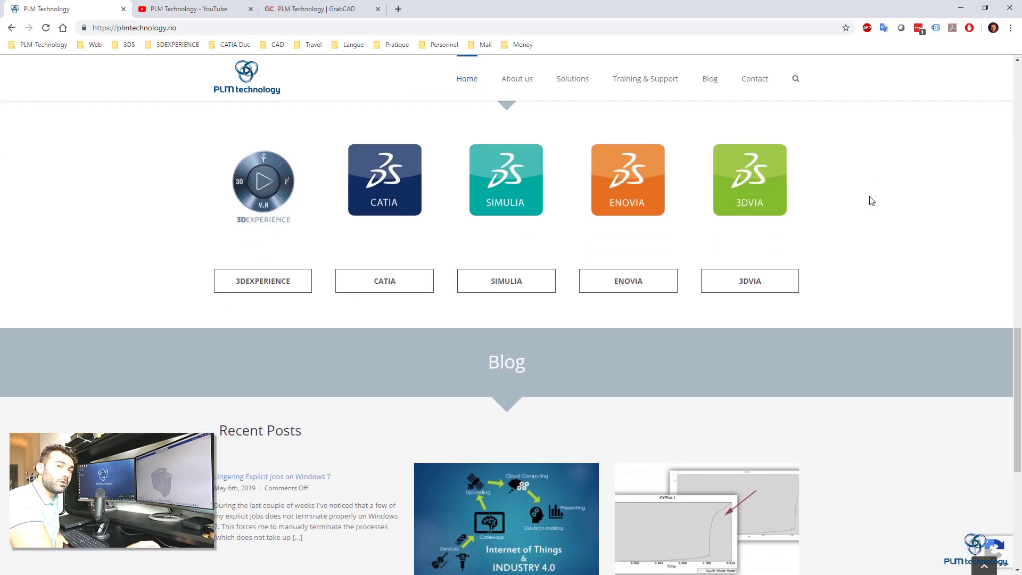
scroll(872, 201, down, 3)
mouse_move(666, 87)
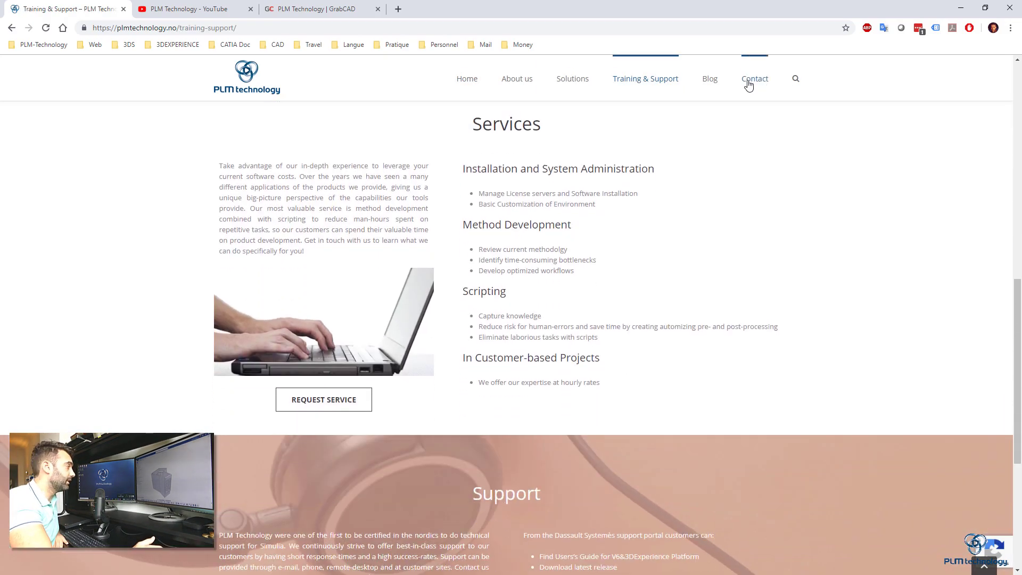
click(710, 79)
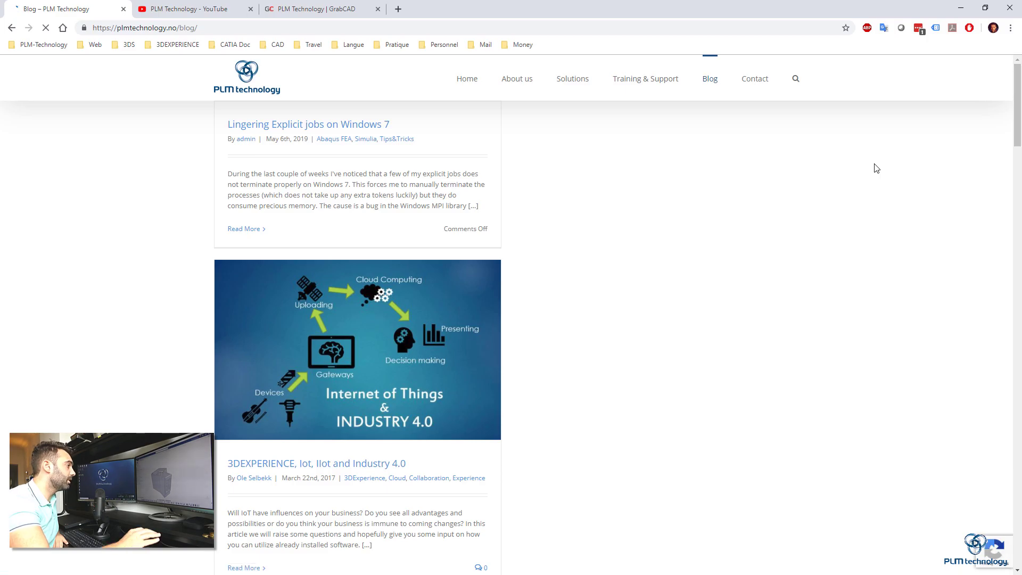
scroll(875, 167, down, 10)
Browse the PLM Technology YouTube channel, then the GrabCAD profile's tutorials and statistics.
click(187, 15)
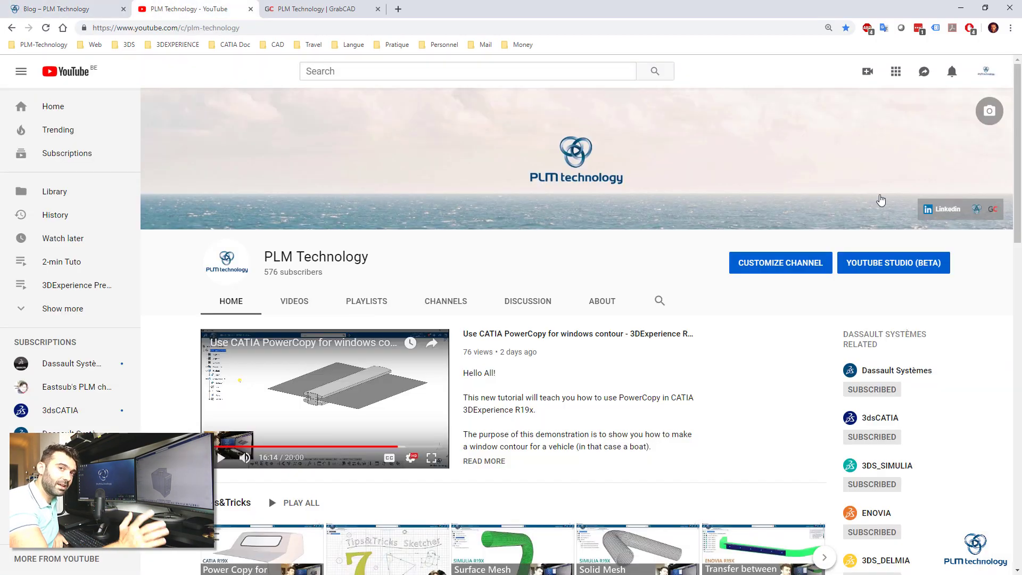
scroll(820, 175, down, 10)
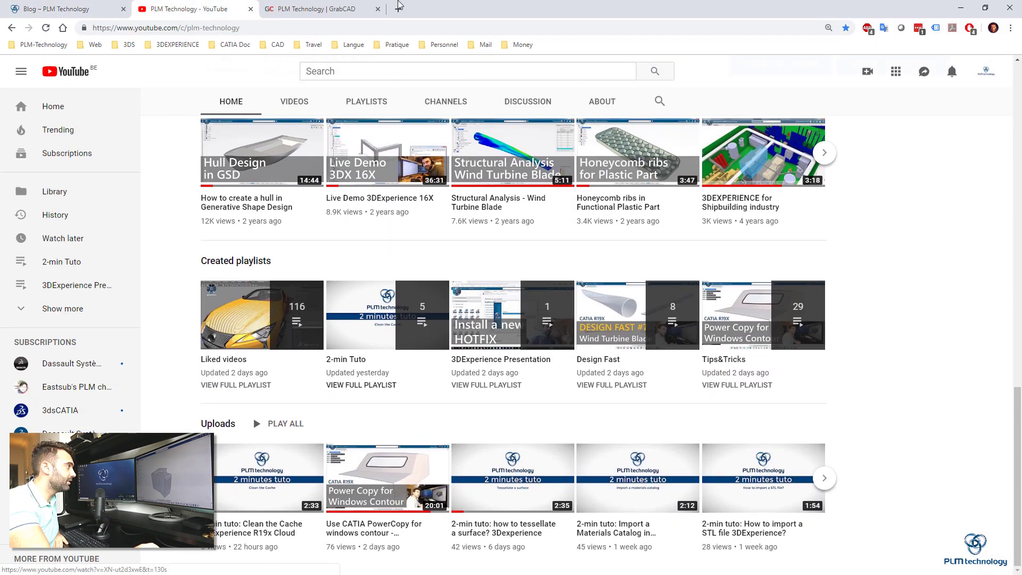
key(ctrl+Tab)
scroll(932, 266, down, 6)
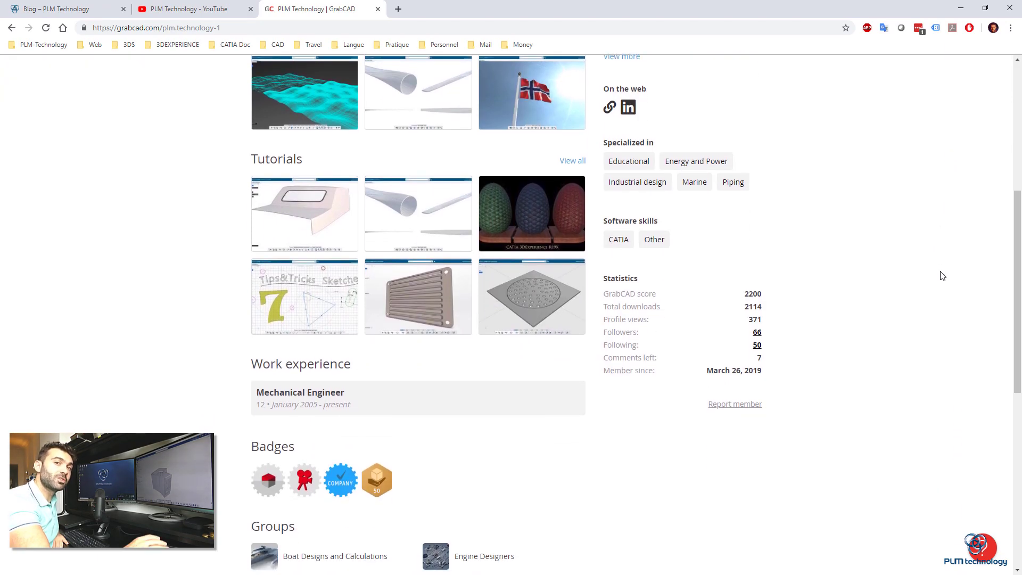